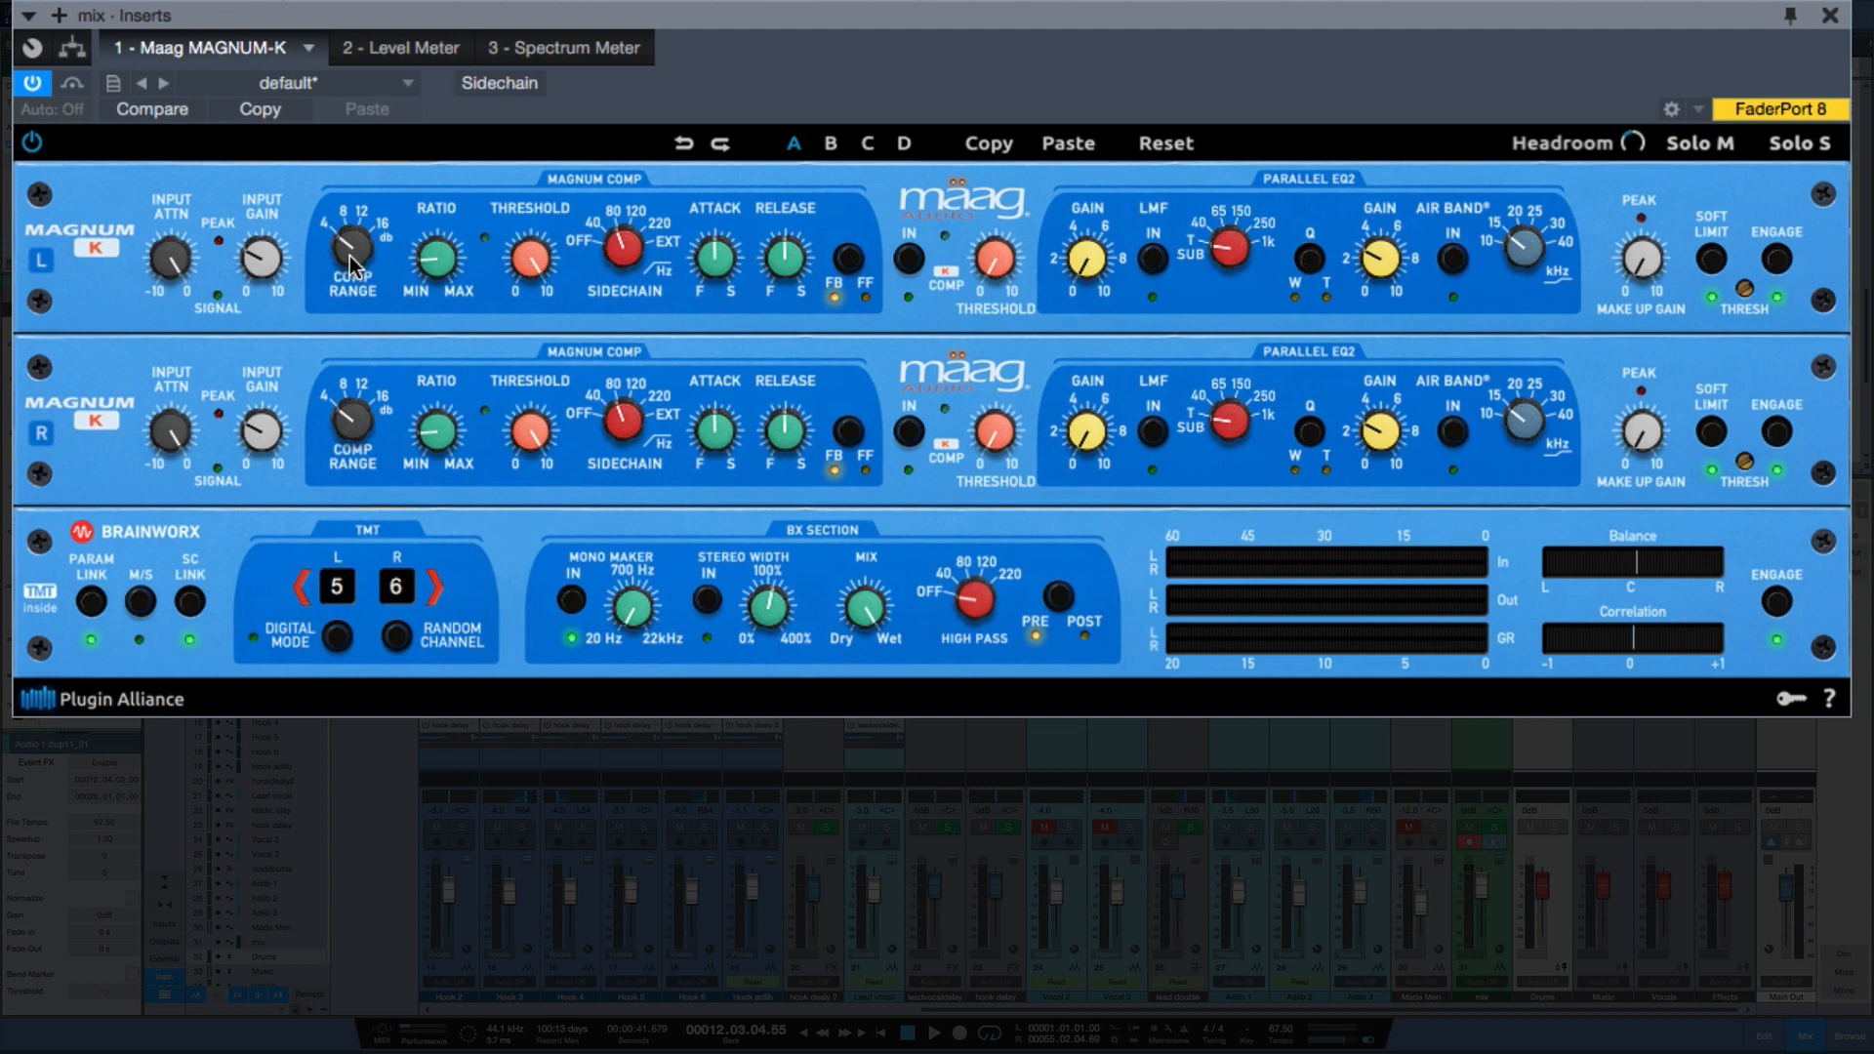
# Sweep the compressor's Comp Range up and back down, and toggle its detection between feed-forward and feedback
pyautogui.moveTo(351, 263); pyautogui.dragTo(342, 147)
pyautogui.moveTo(366, 243); pyautogui.dragTo(341, 459)
pyautogui.click(850, 265)
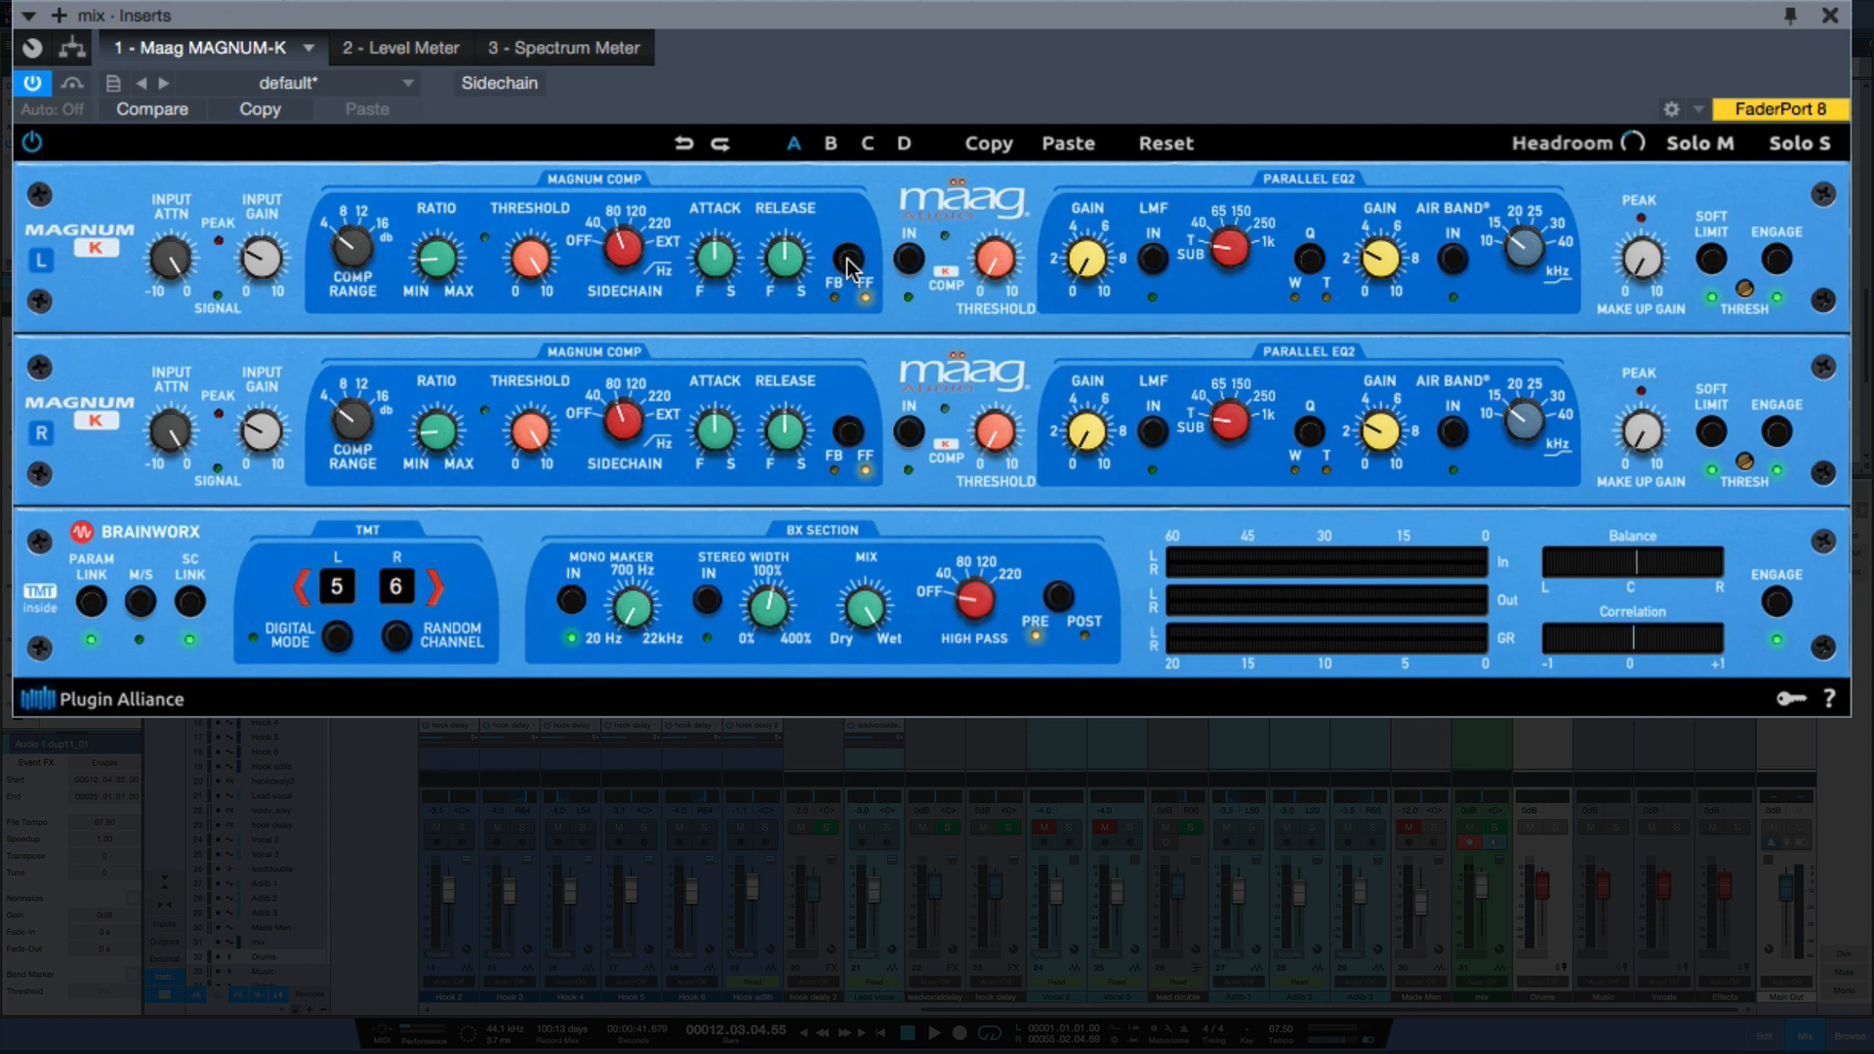
pyautogui.click(847, 261)
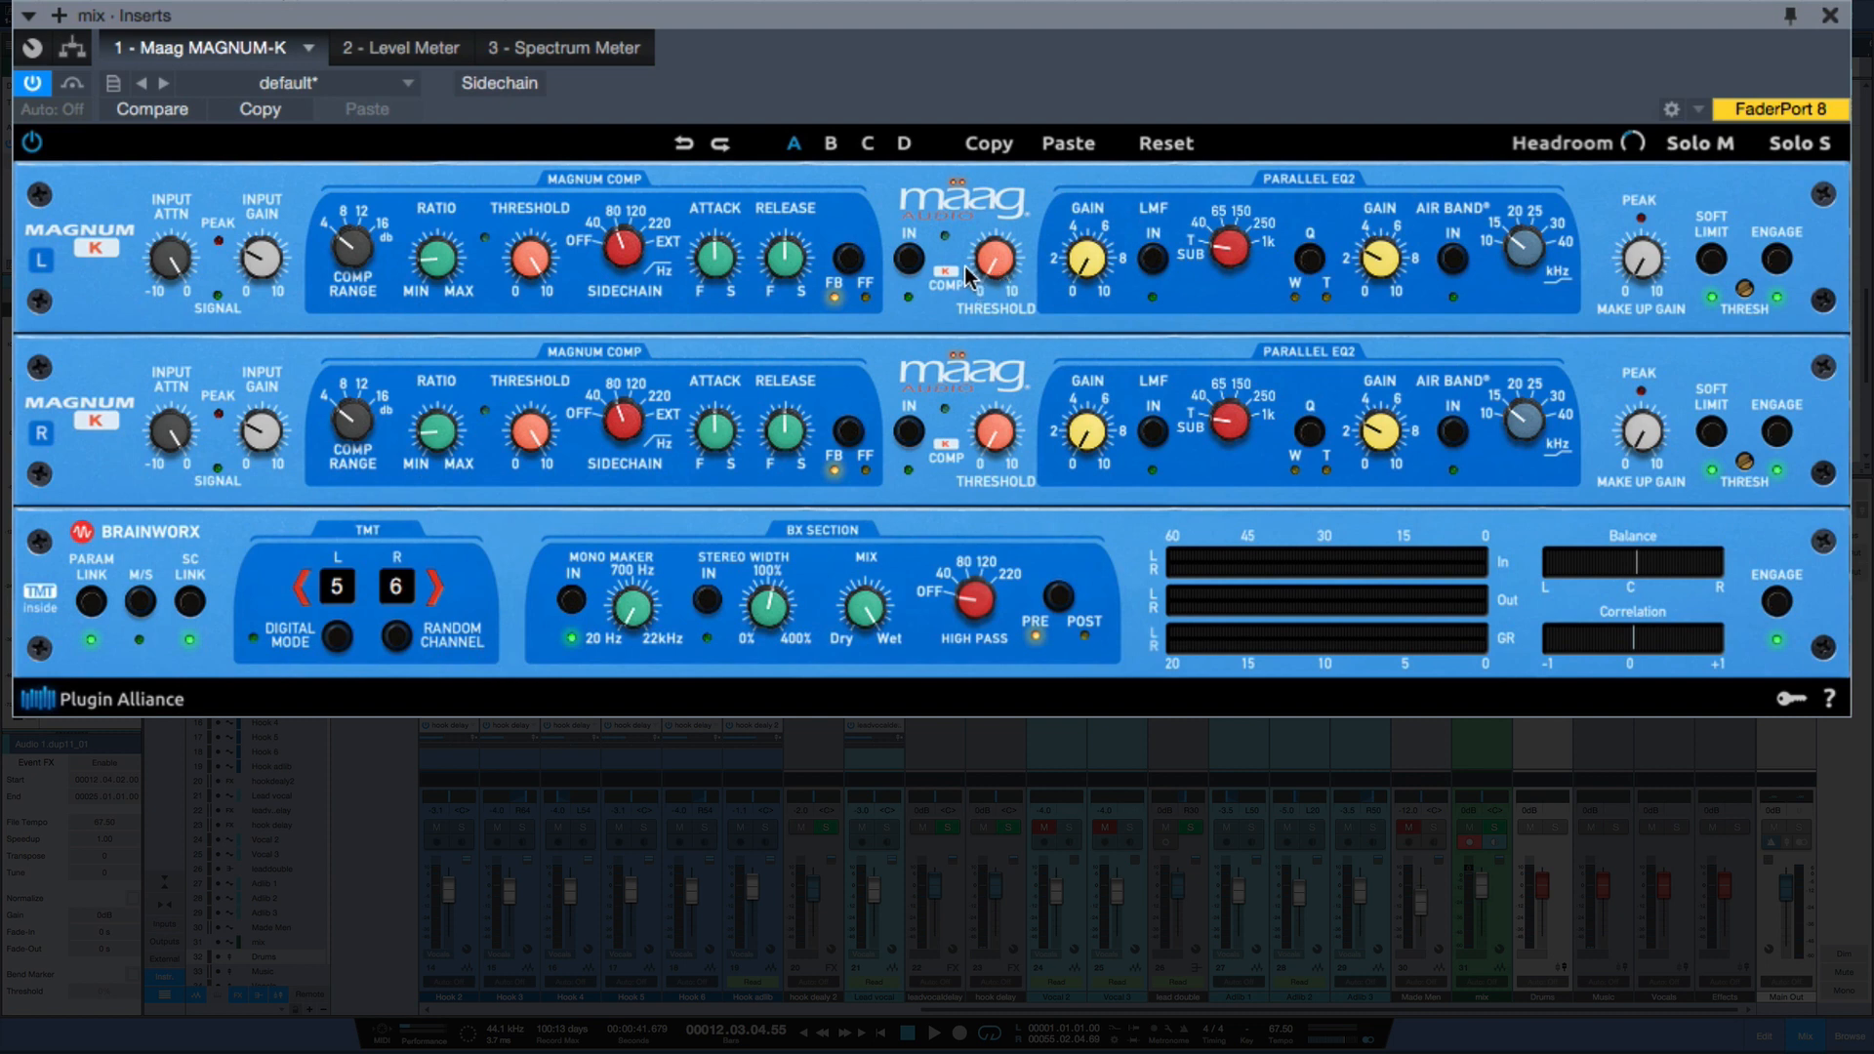
# Try adjusting the left channel's K Comp threshold and the plug-in's headroom
pyautogui.moveTo(971, 276)
pyautogui.mouseDown()
pyautogui.moveTo(972, 293)
pyautogui.moveTo(976, 242)
pyautogui.mouseUp()
pyautogui.moveTo(1634, 143)
pyautogui.mouseDown()
pyautogui.moveTo(1626, 195)
pyautogui.moveTo(1651, 2)
pyautogui.moveTo(1620, 109)
pyautogui.mouseUp()
# Toggle parameter linking, mid/side mode and sidechain linking, restoring each to its original state
pyautogui.click(91, 601)
pyautogui.click(95, 600)
pyautogui.moveTo(179, 456)
pyautogui.click(145, 606)
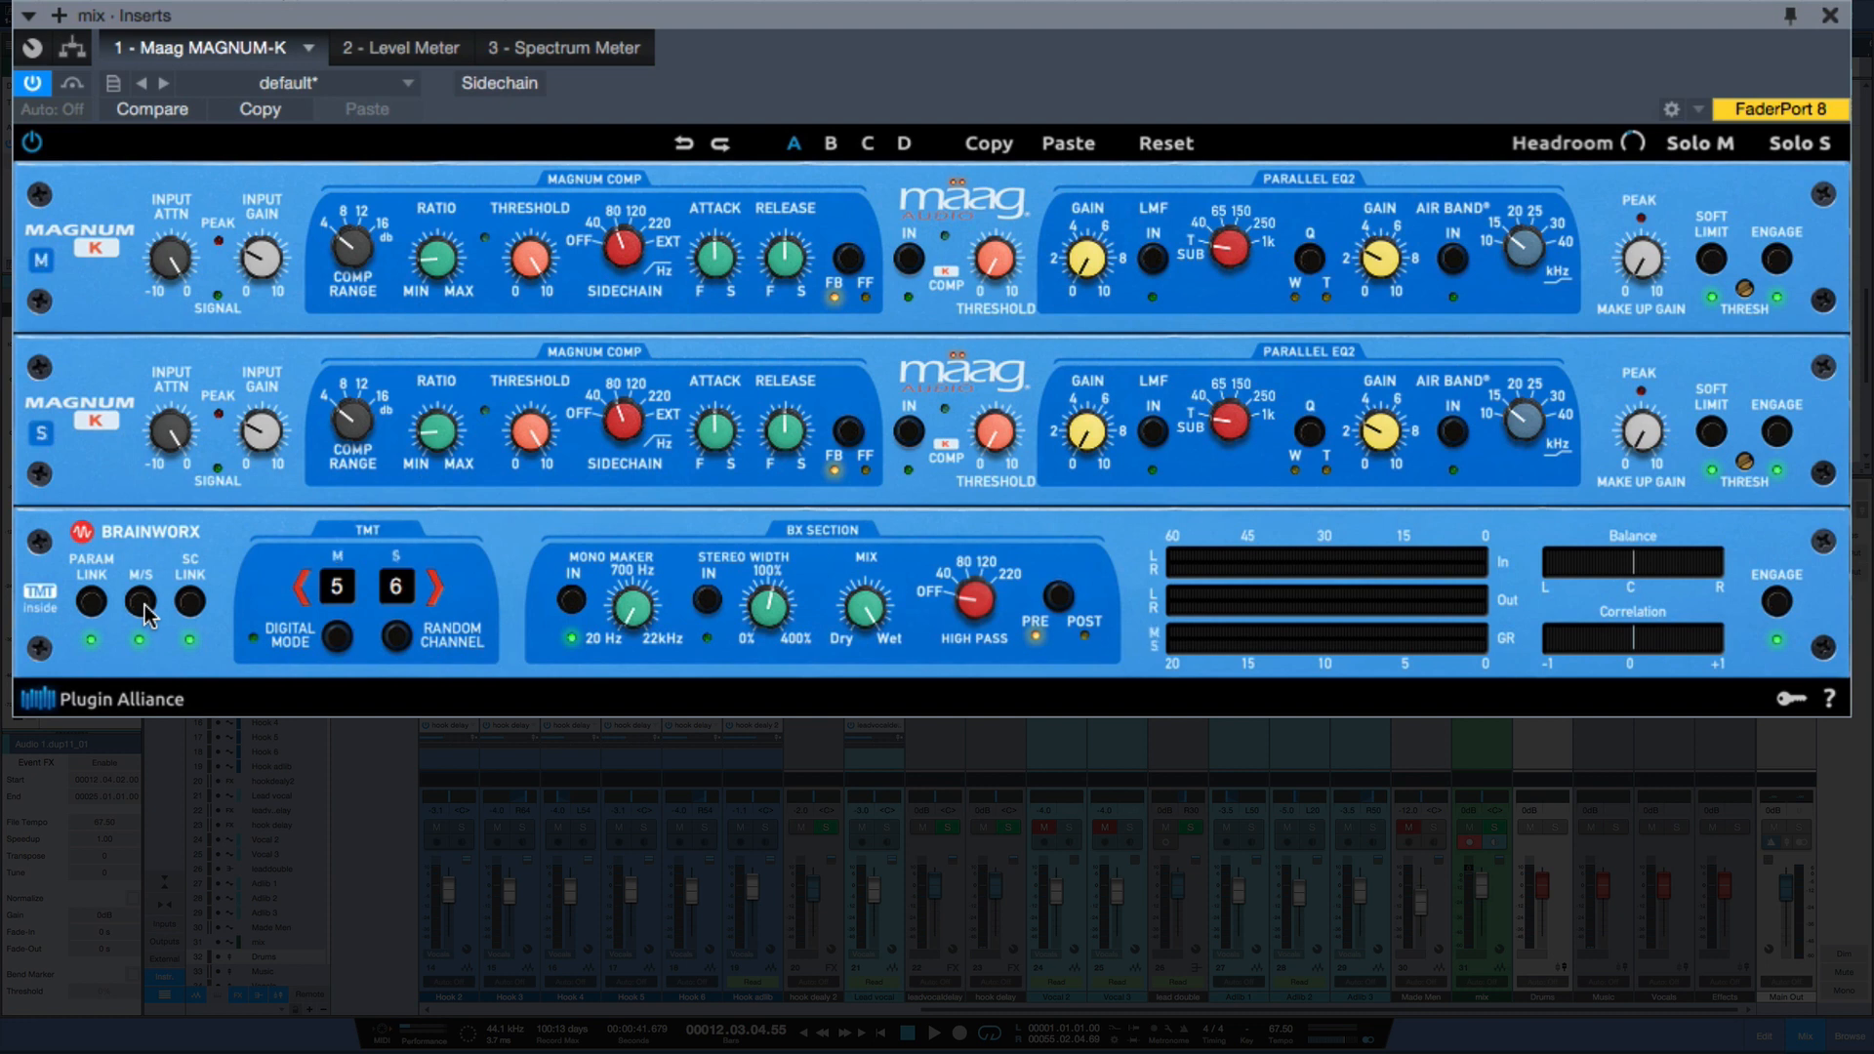
pyautogui.click(144, 607)
pyautogui.click(191, 604)
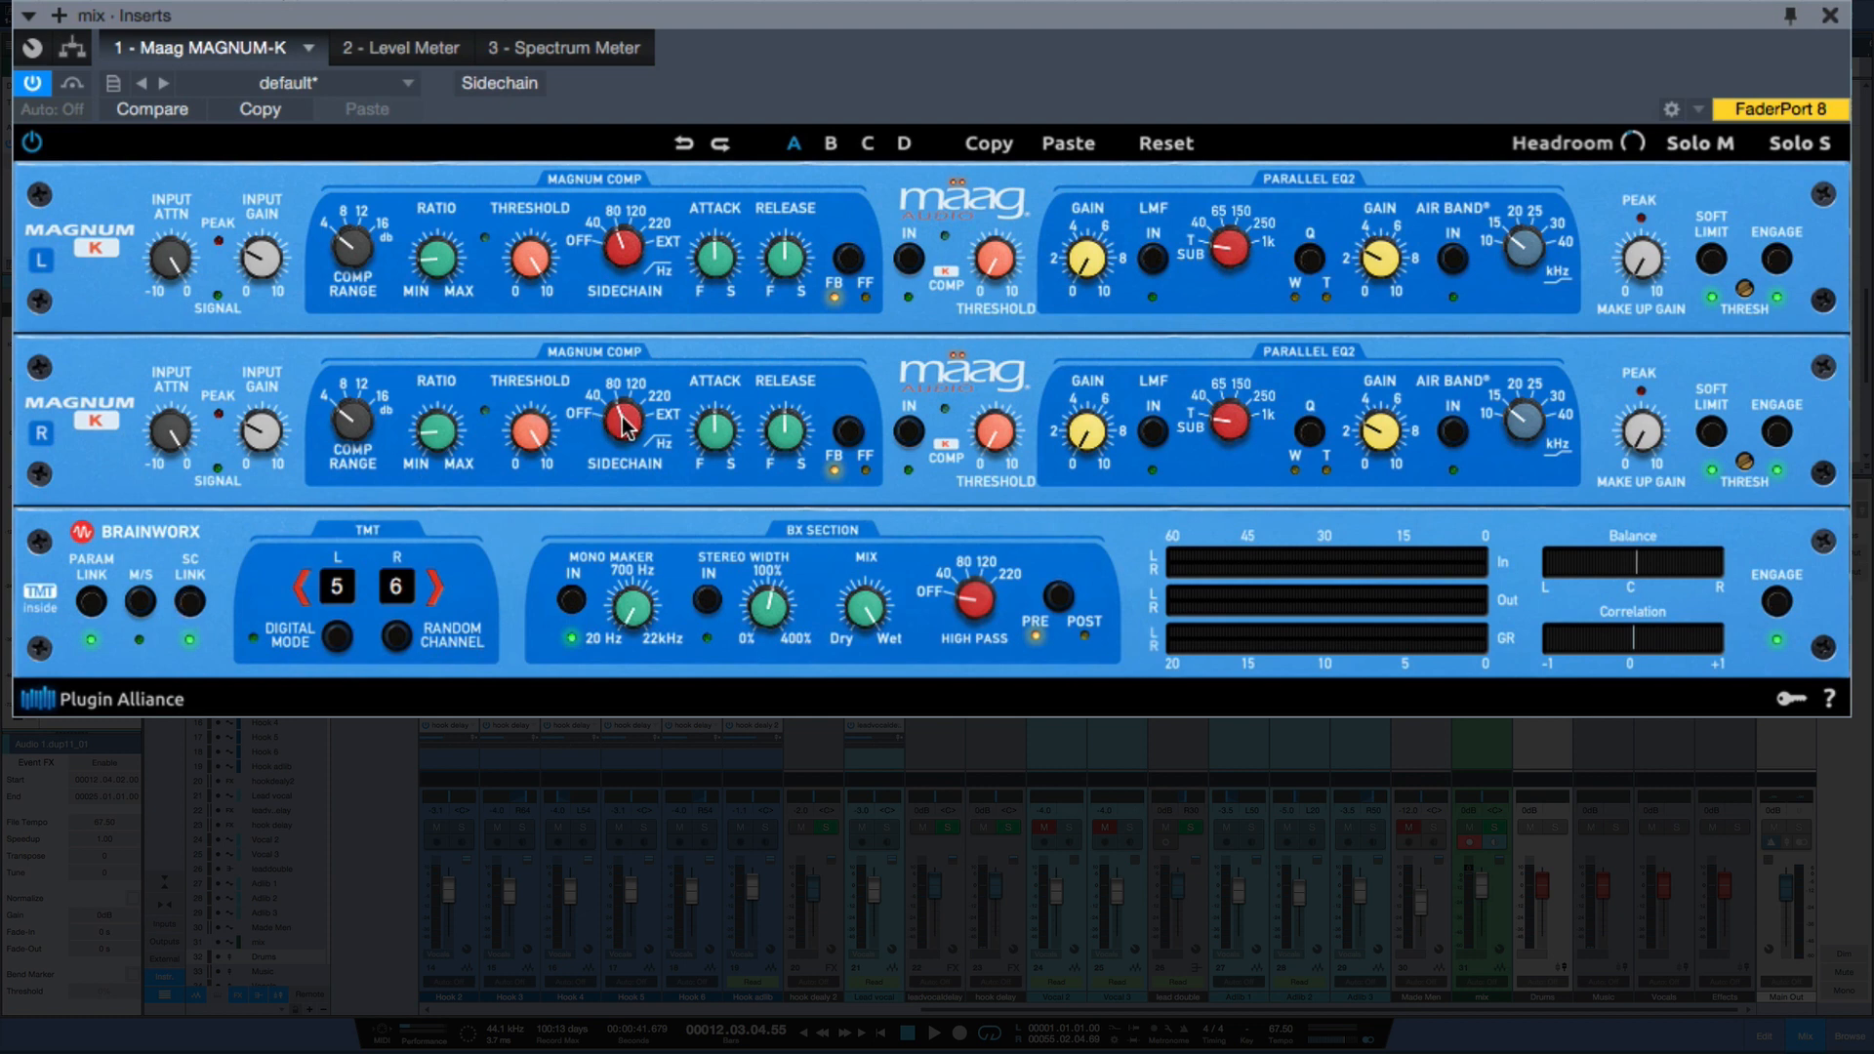
# Unlink the left and right channel parameters and turn on the TMT digital mode
pyautogui.moveTo(623, 417); pyautogui.dragTo(621, 409)
pyautogui.click(91, 603)
pyautogui.click(344, 645)
pyautogui.click(337, 636)
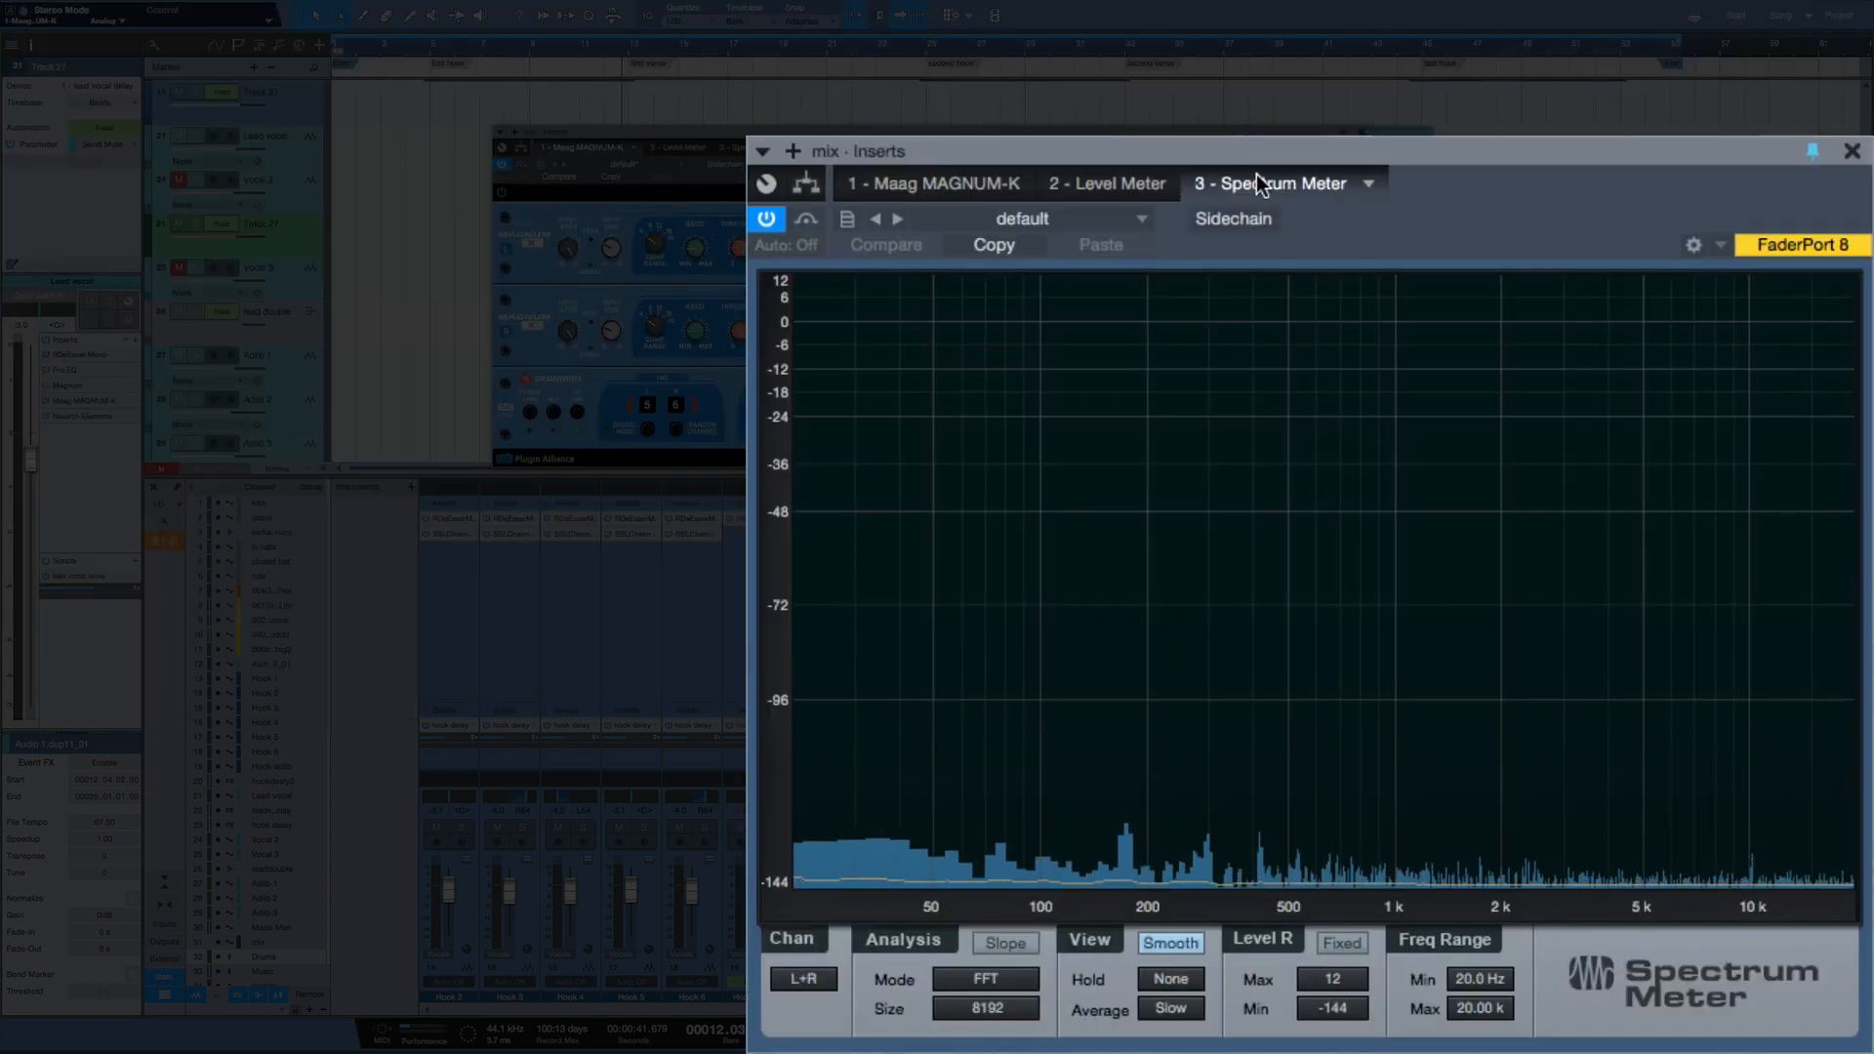
# Check the mix's Spectrum Meter in its own window, and turn off Magnum-K's TMT digital mode
pyautogui.moveTo(1256, 178); pyautogui.dragTo(1247, 141)
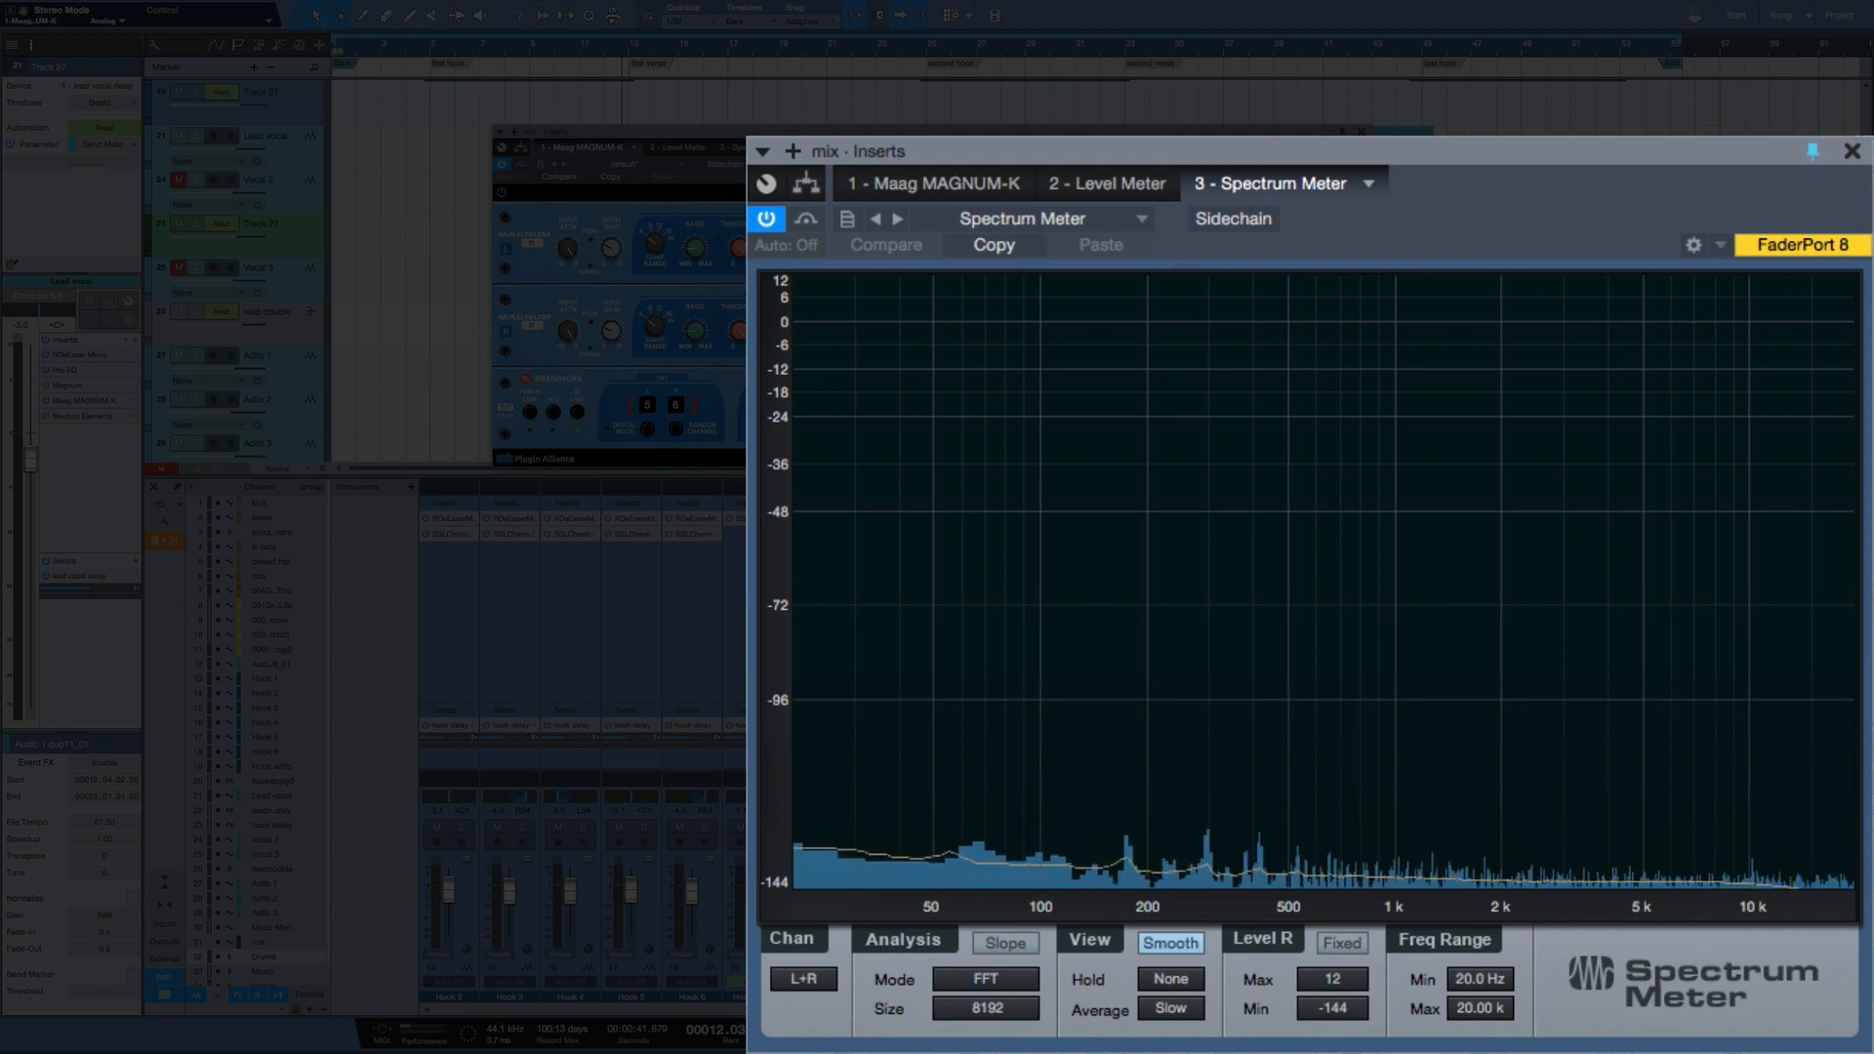
pyautogui.click(641, 428)
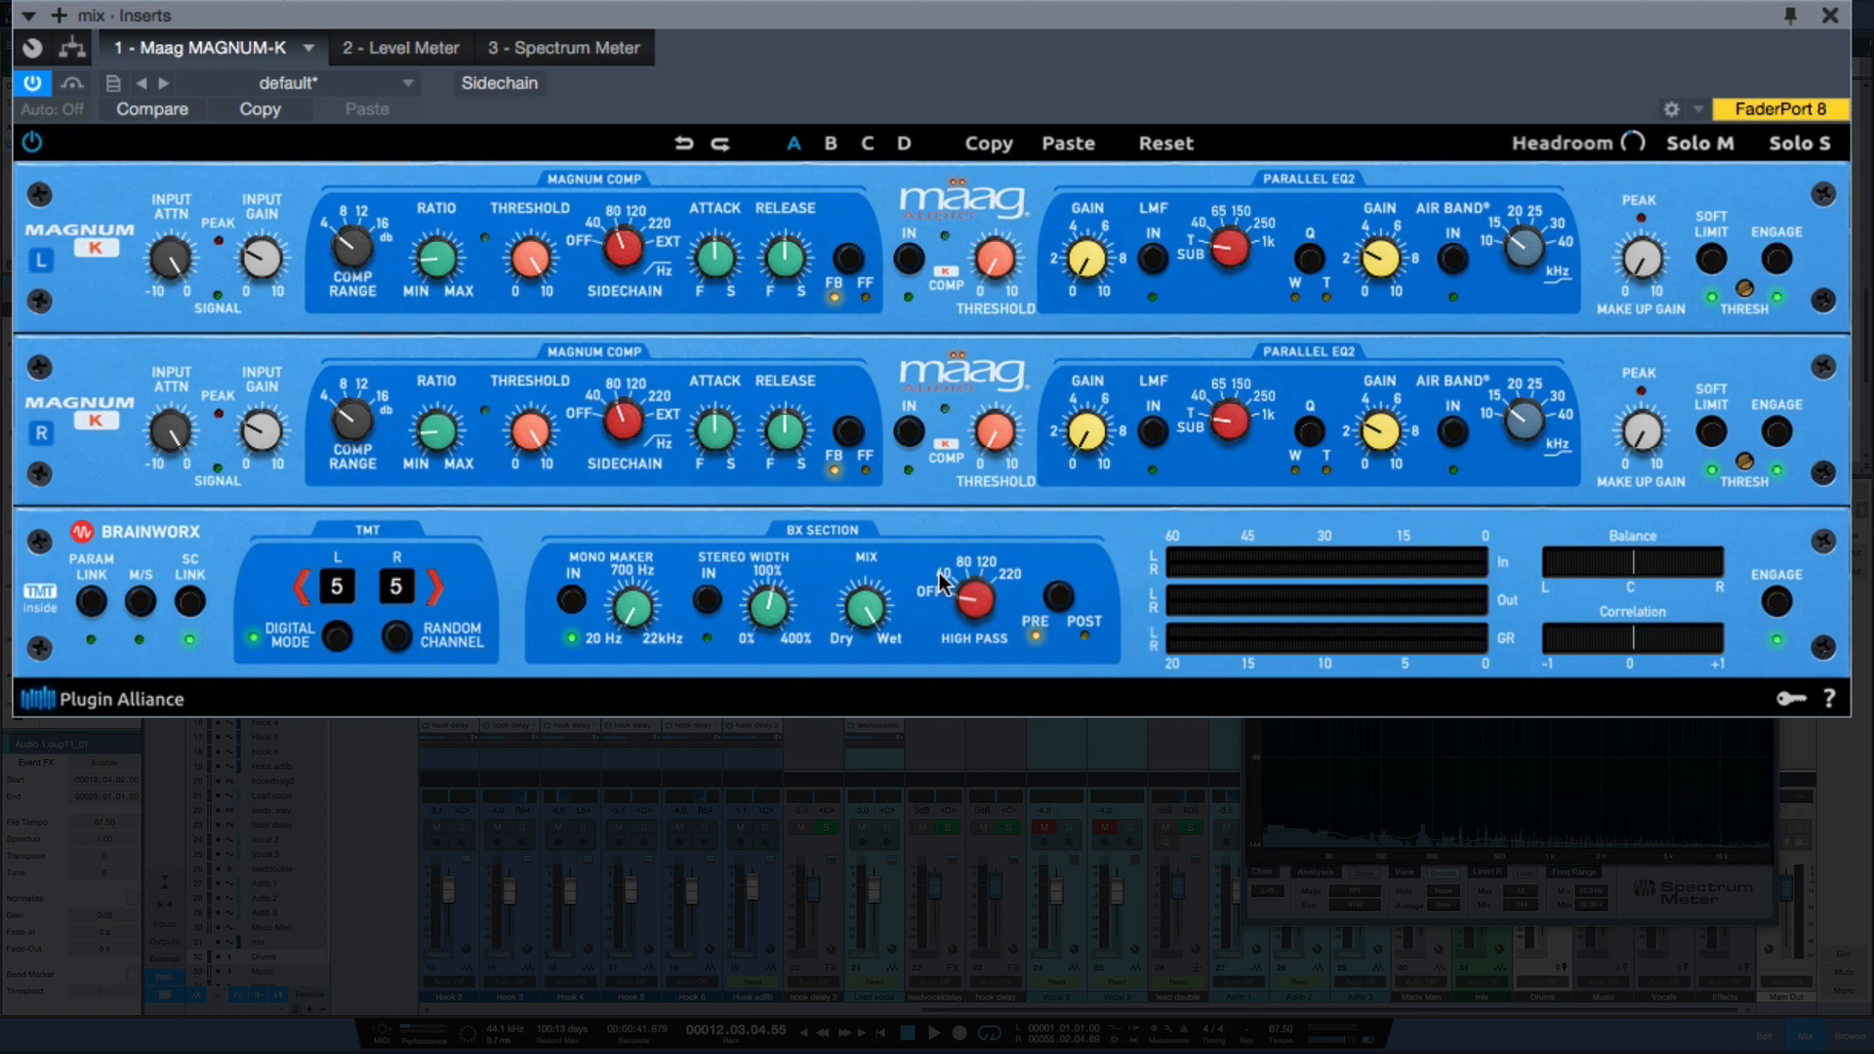
pyautogui.click(337, 639)
# Step the TMT channel pair up to 19 and 20
pyautogui.click(433, 586)
pyautogui.click(432, 586)
pyautogui.click(432, 586)
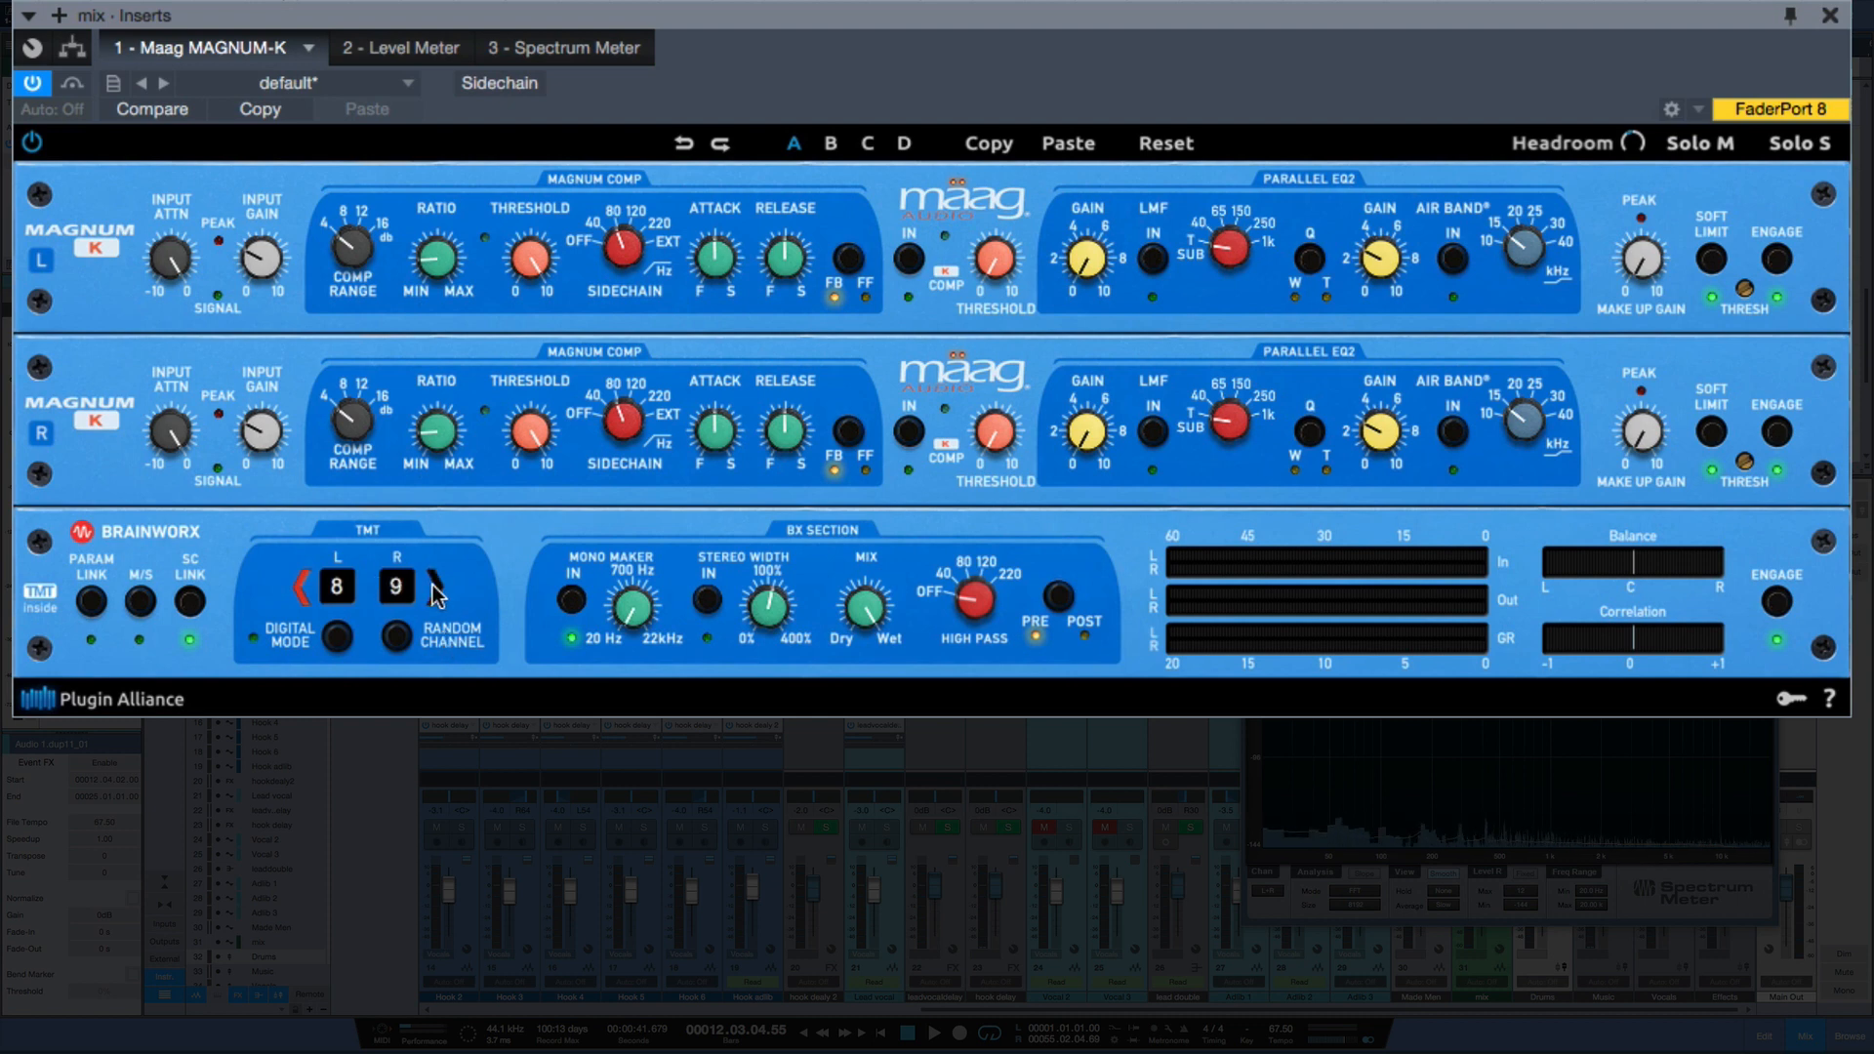
pyautogui.doubleClick(432, 586)
pyautogui.doubleClick(432, 586)
pyautogui.doubleClick(432, 585)
pyautogui.doubleClick(433, 586)
pyautogui.doubleClick(432, 585)
pyautogui.click(432, 586)
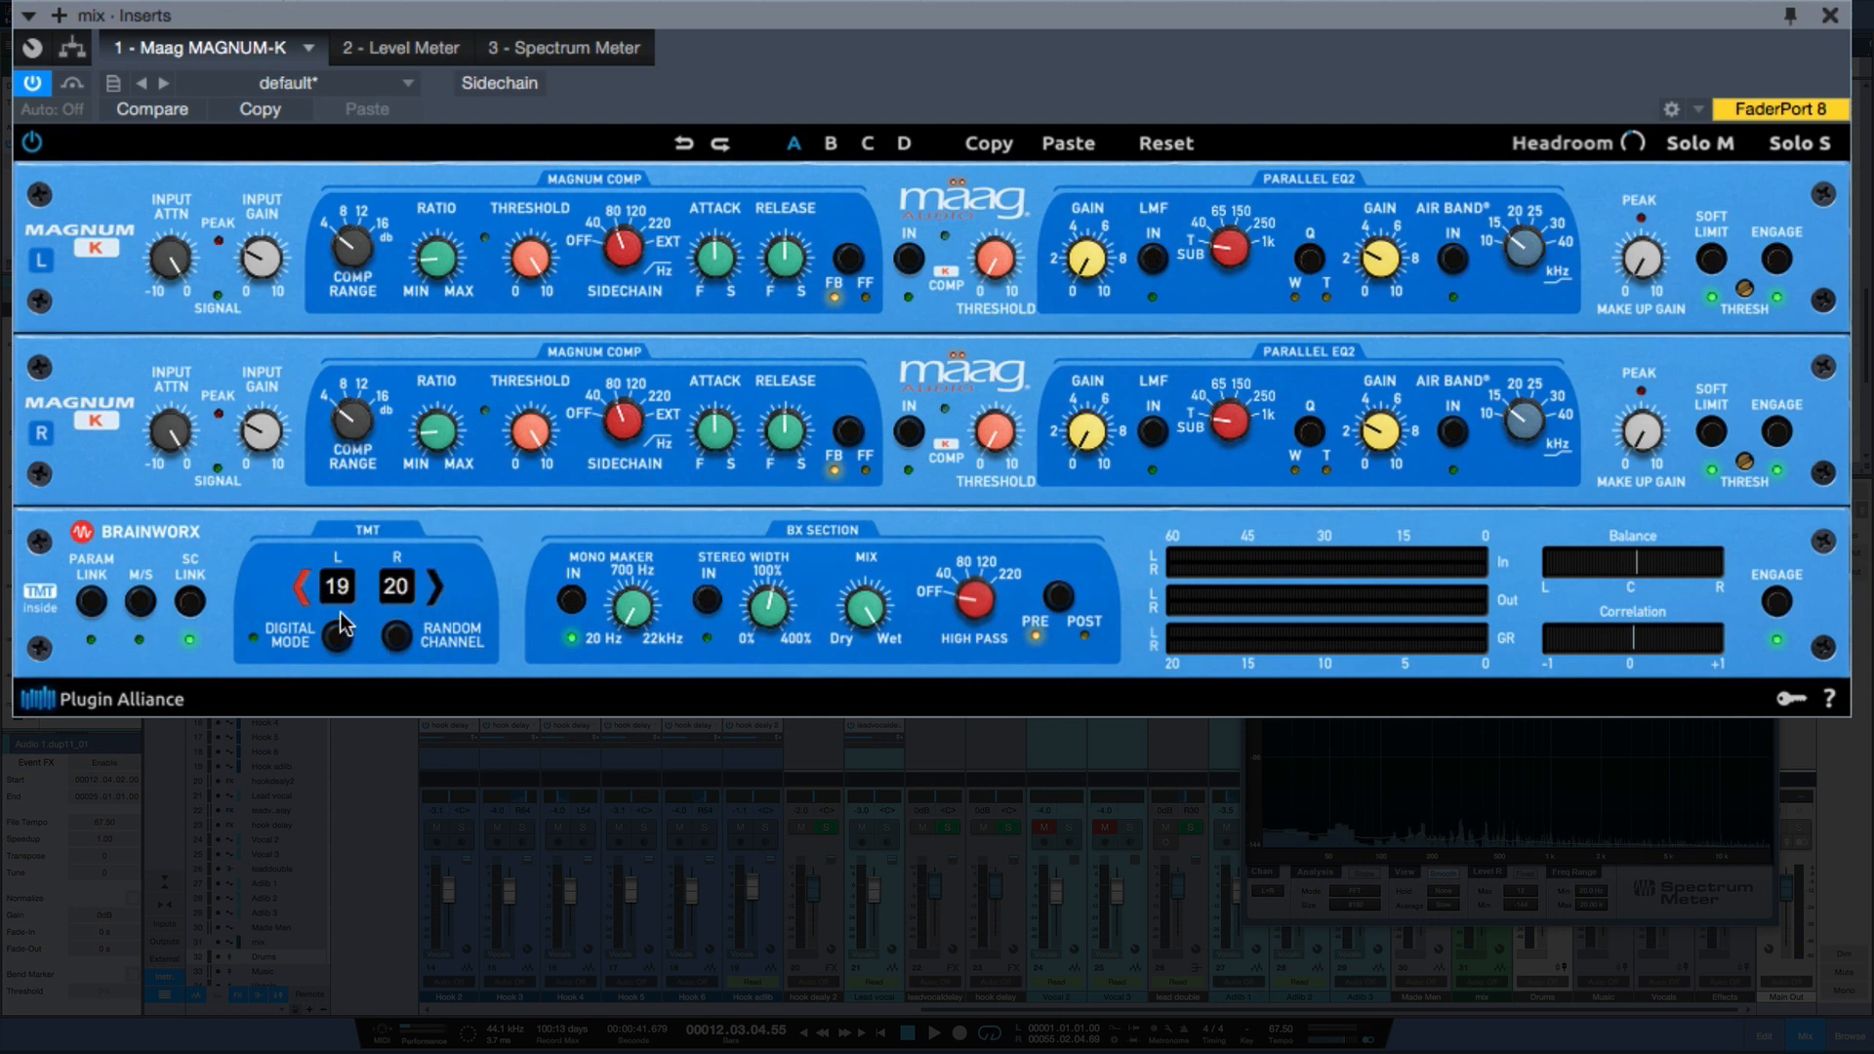
# Step the TMT channel pair back down to 5 and 6
pyautogui.doubleClick(299, 588)
pyautogui.doubleClick(299, 587)
pyautogui.click(299, 587)
pyautogui.doubleClick(297, 589)
pyautogui.click(297, 588)
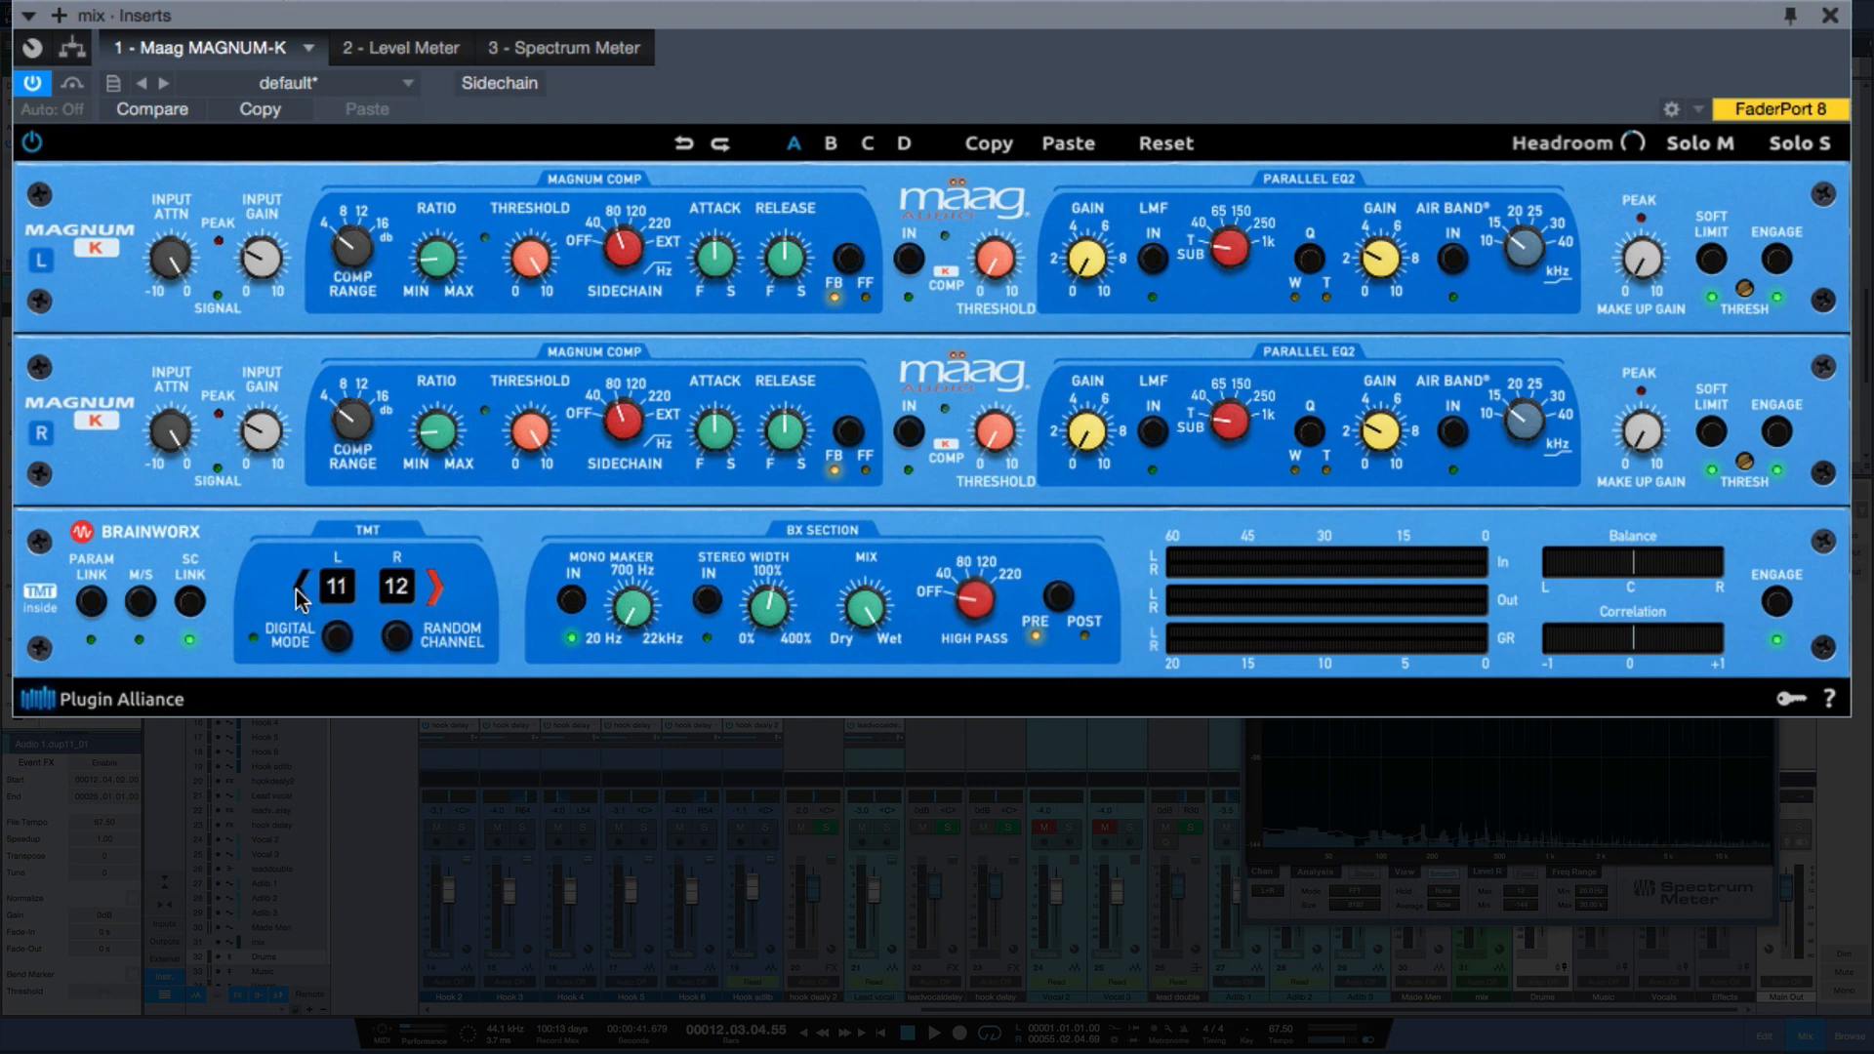
pyautogui.doubleClick(298, 587)
pyautogui.doubleClick(299, 588)
pyautogui.doubleClick(298, 588)
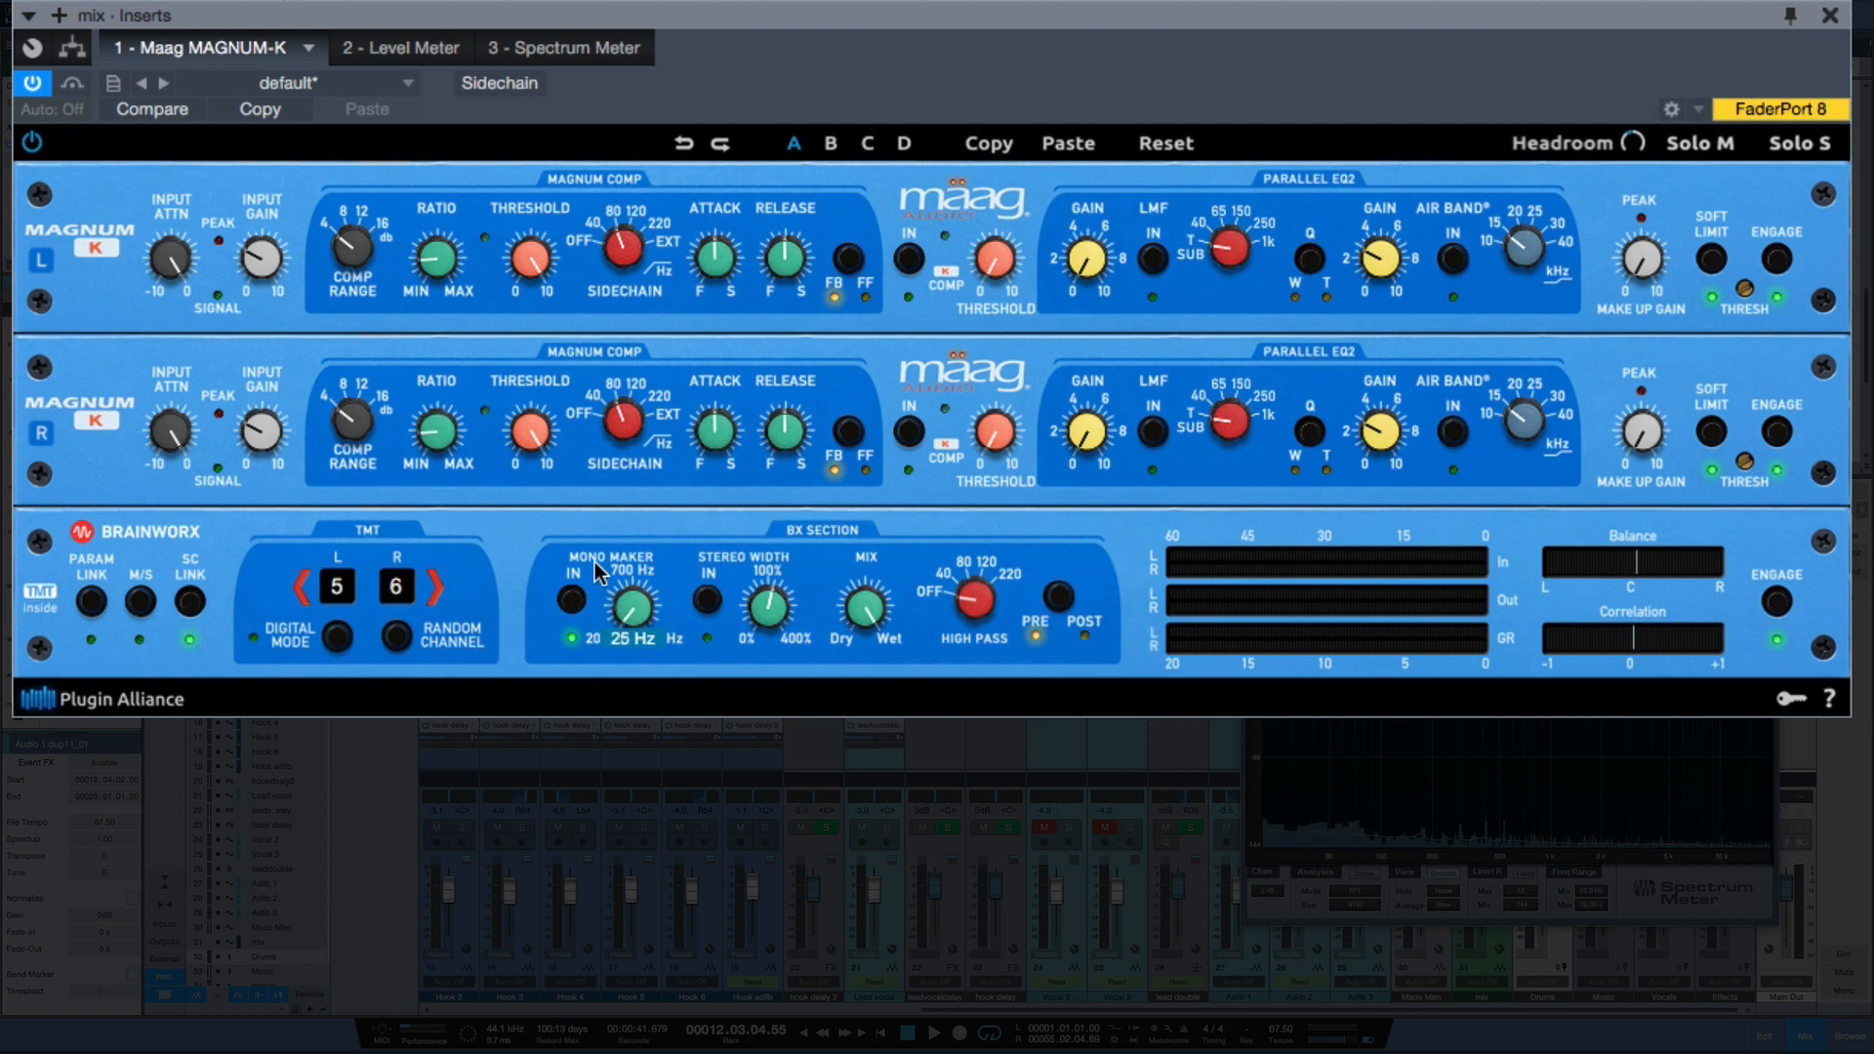
# Sweep the Mono Maker frequency and the BX section's high-pass filter up and back to their lowest settings
pyautogui.moveTo(595, 562); pyautogui.dragTo(594, 496)
pyautogui.moveTo(625, 619); pyautogui.dragTo(629, 707)
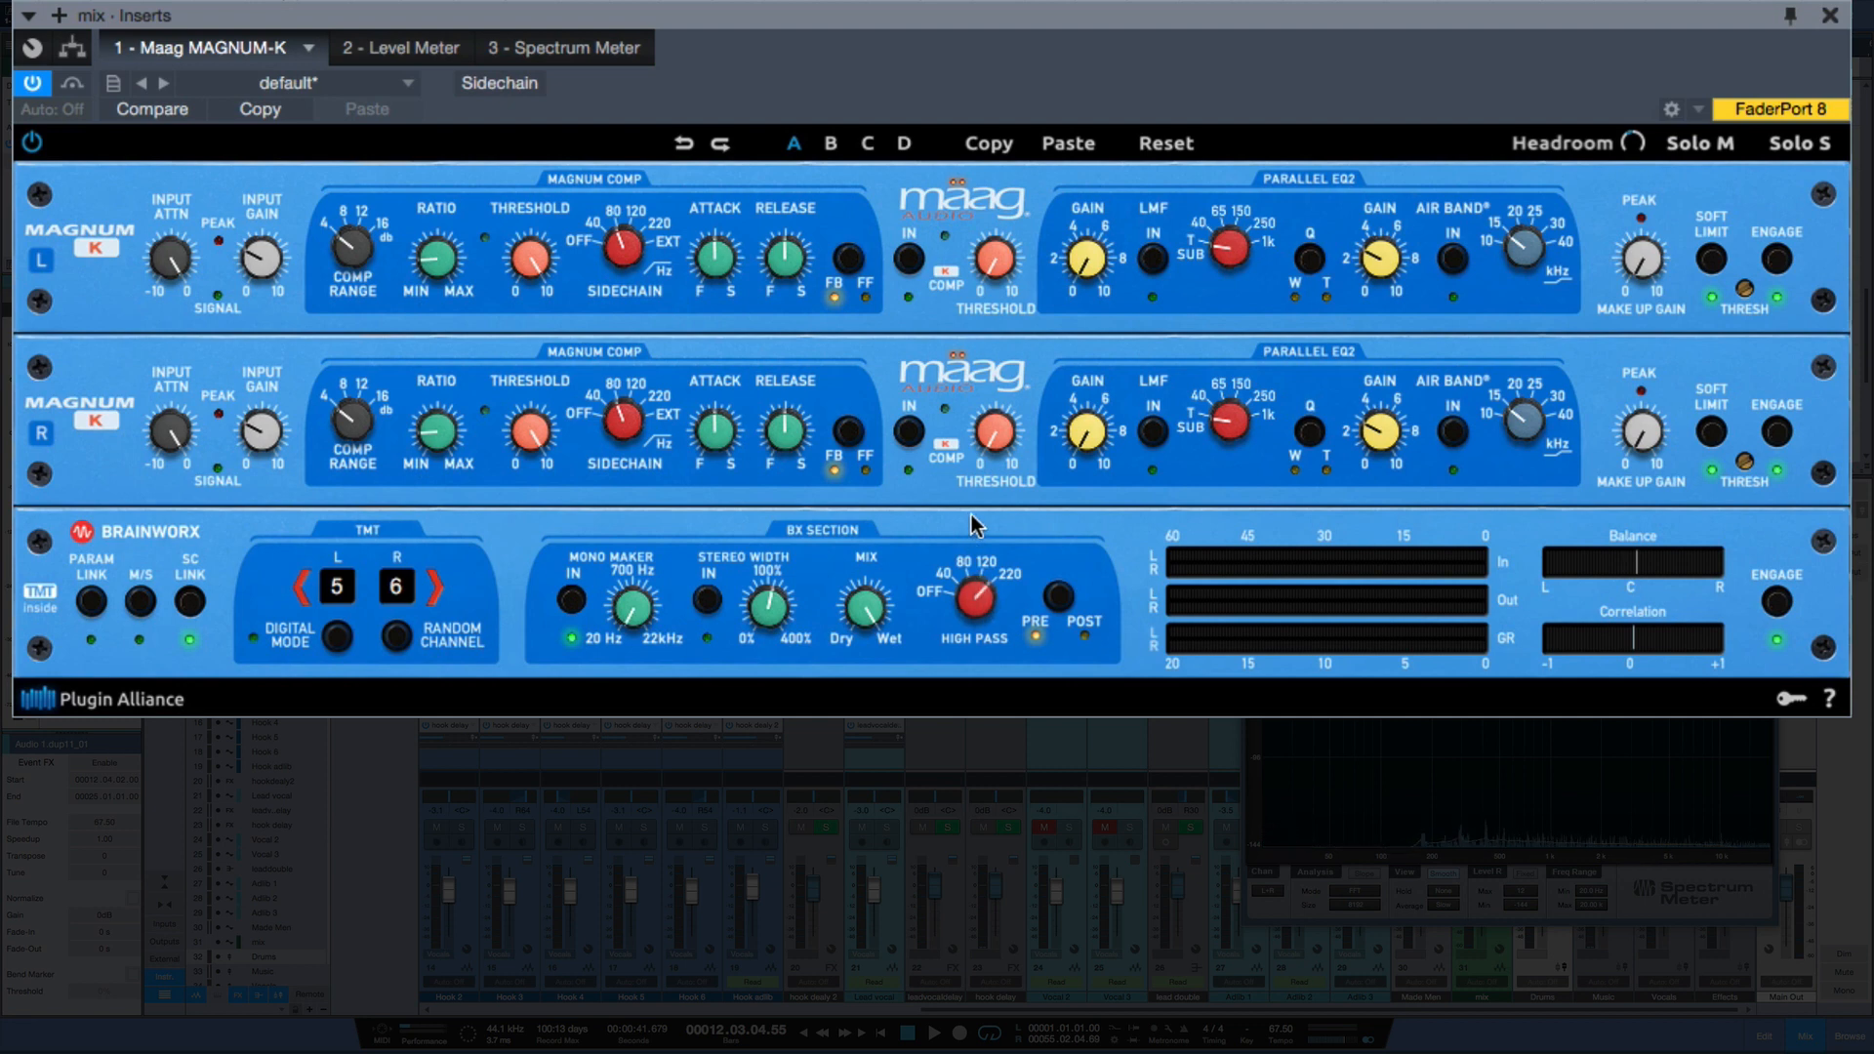
pyautogui.moveTo(973, 599); pyautogui.dragTo(949, 672)
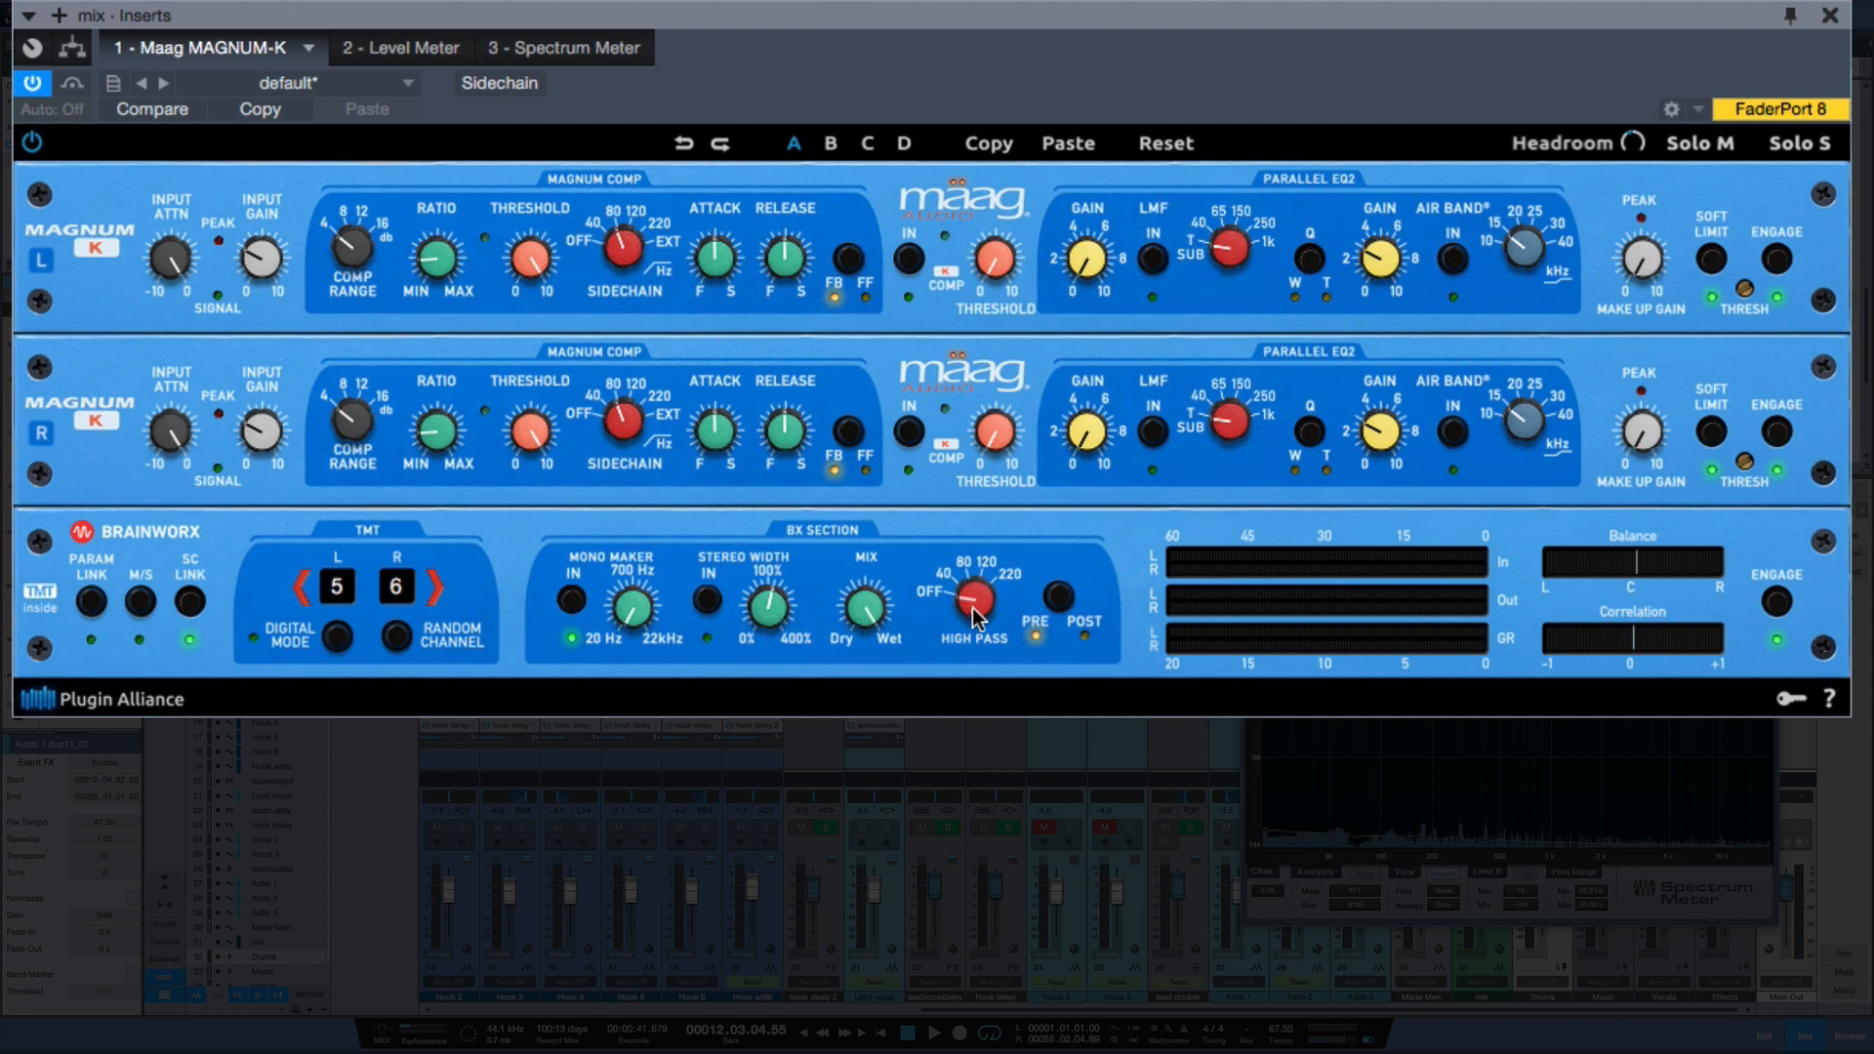
# Switch the BX section's high-pass filter to Post and start playback of the mix
pyautogui.click(1056, 603)
pyautogui.press('space')
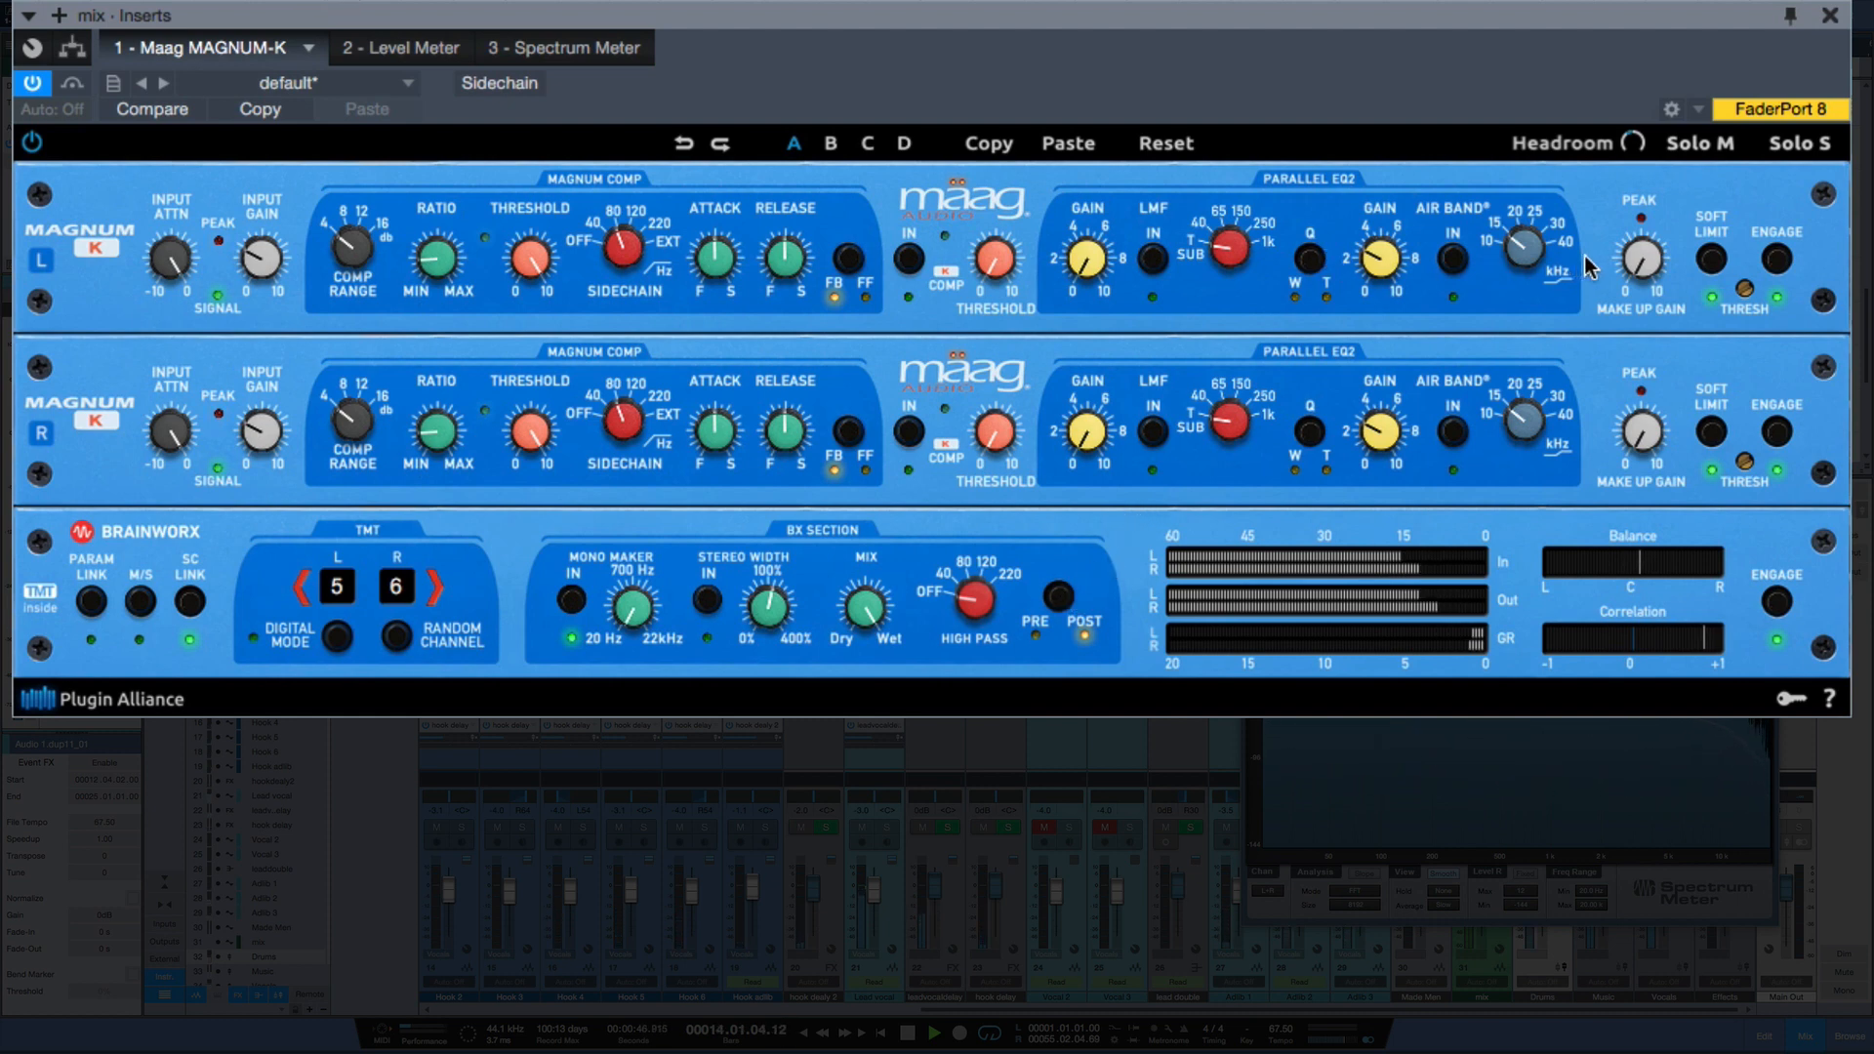
pyautogui.moveTo(1639, 259)
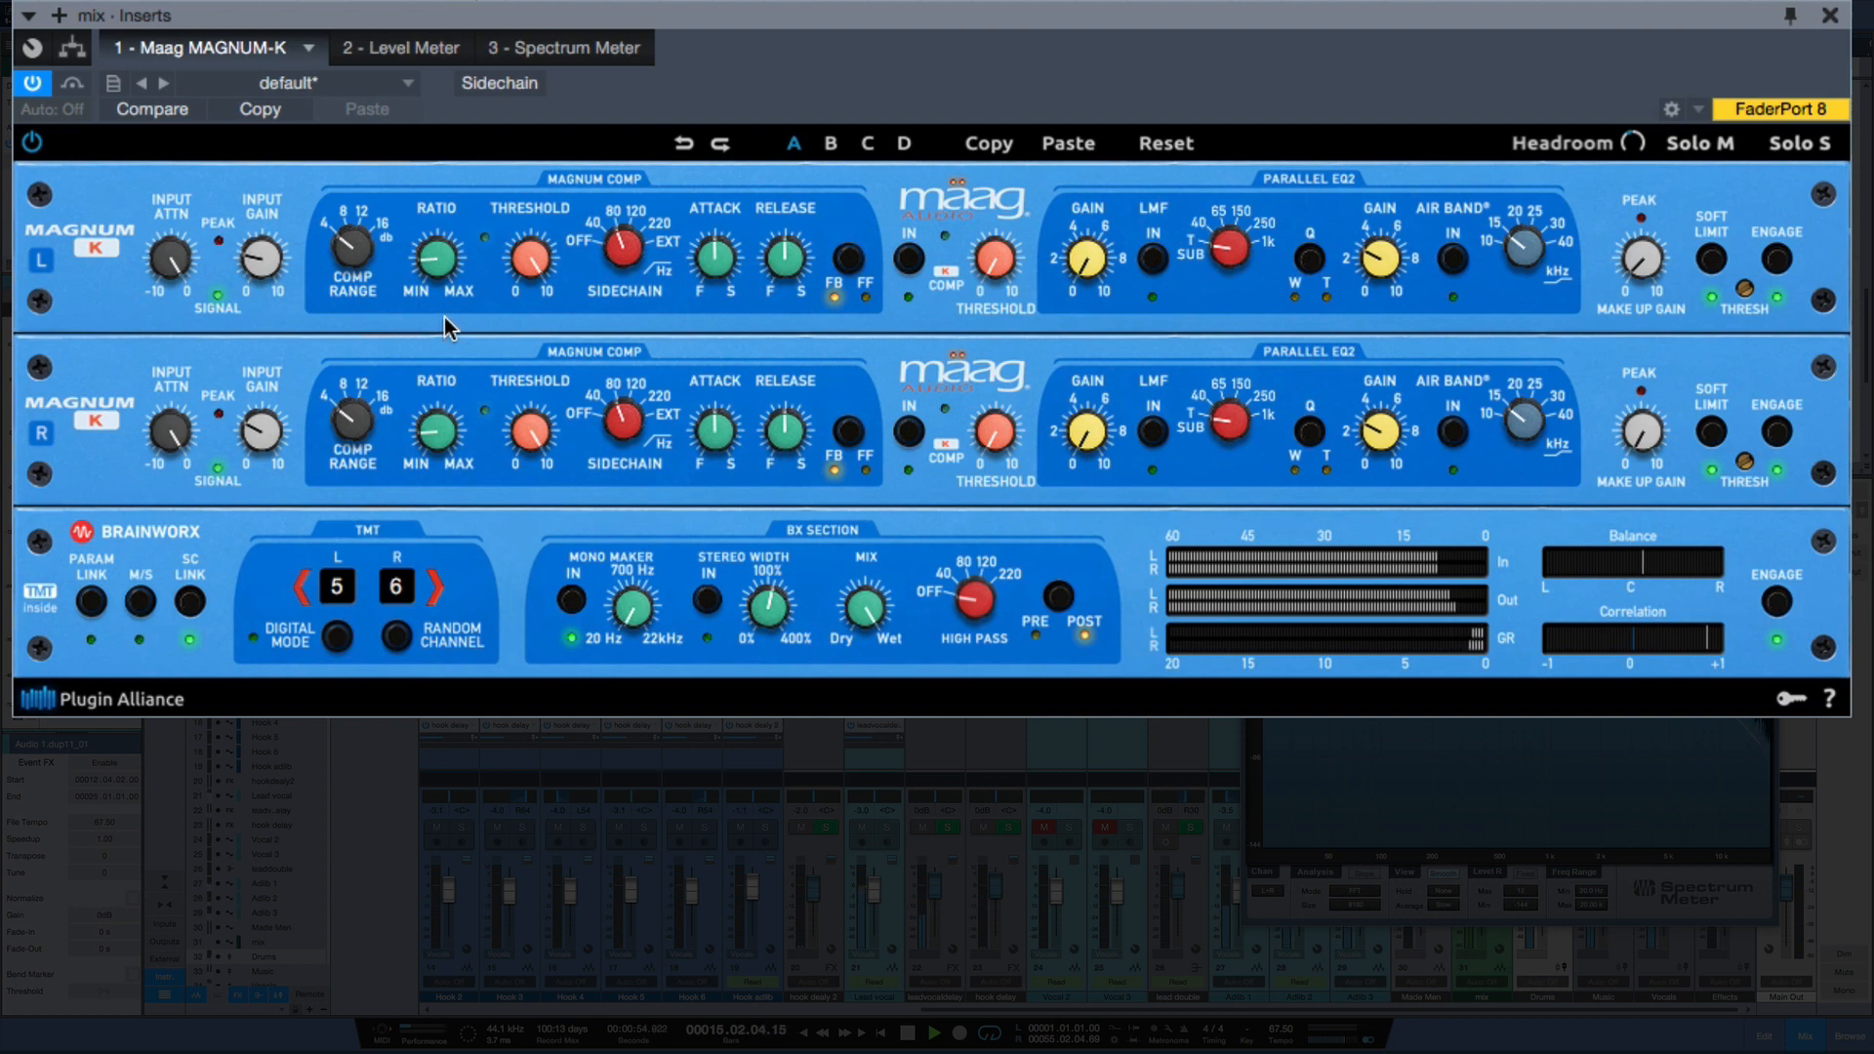
# Try feed-forward detection with a higher input gain on the left channel, and restore feedback and the original gain
pyautogui.click(857, 261)
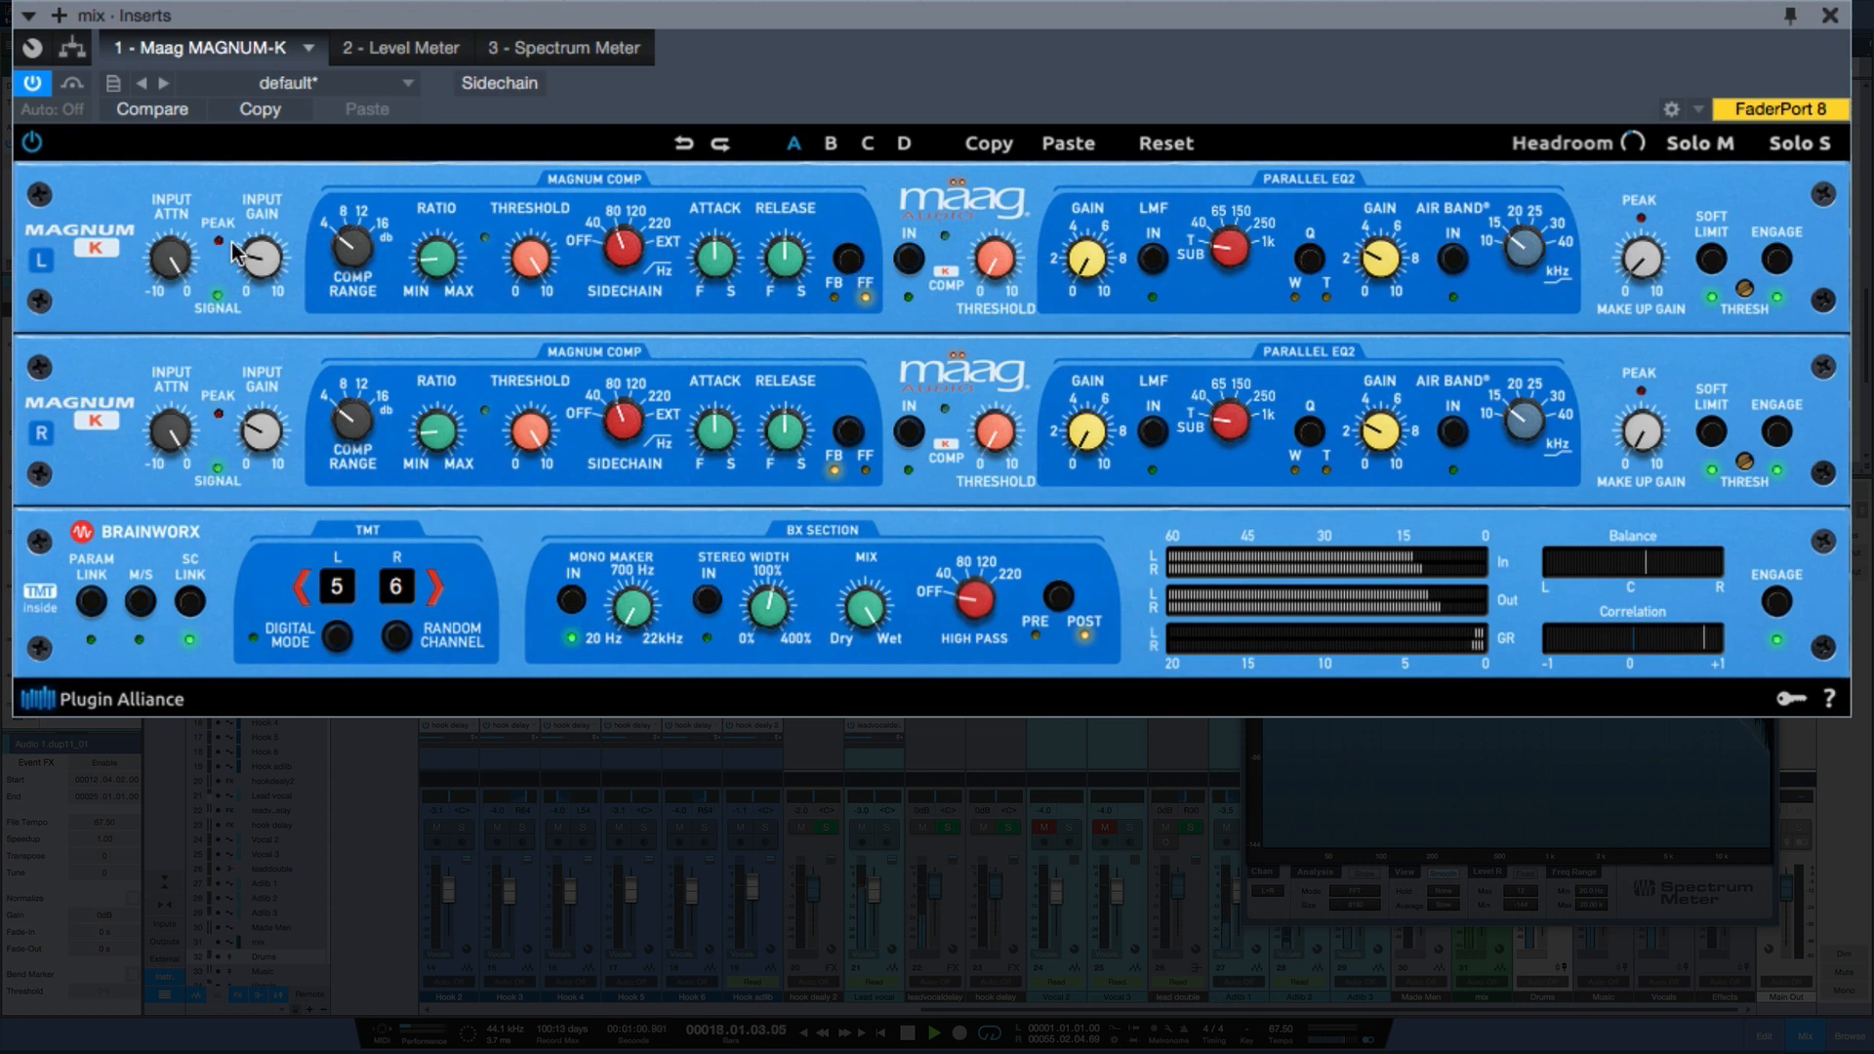
pyautogui.moveTo(236, 252); pyautogui.dragTo(253, 224)
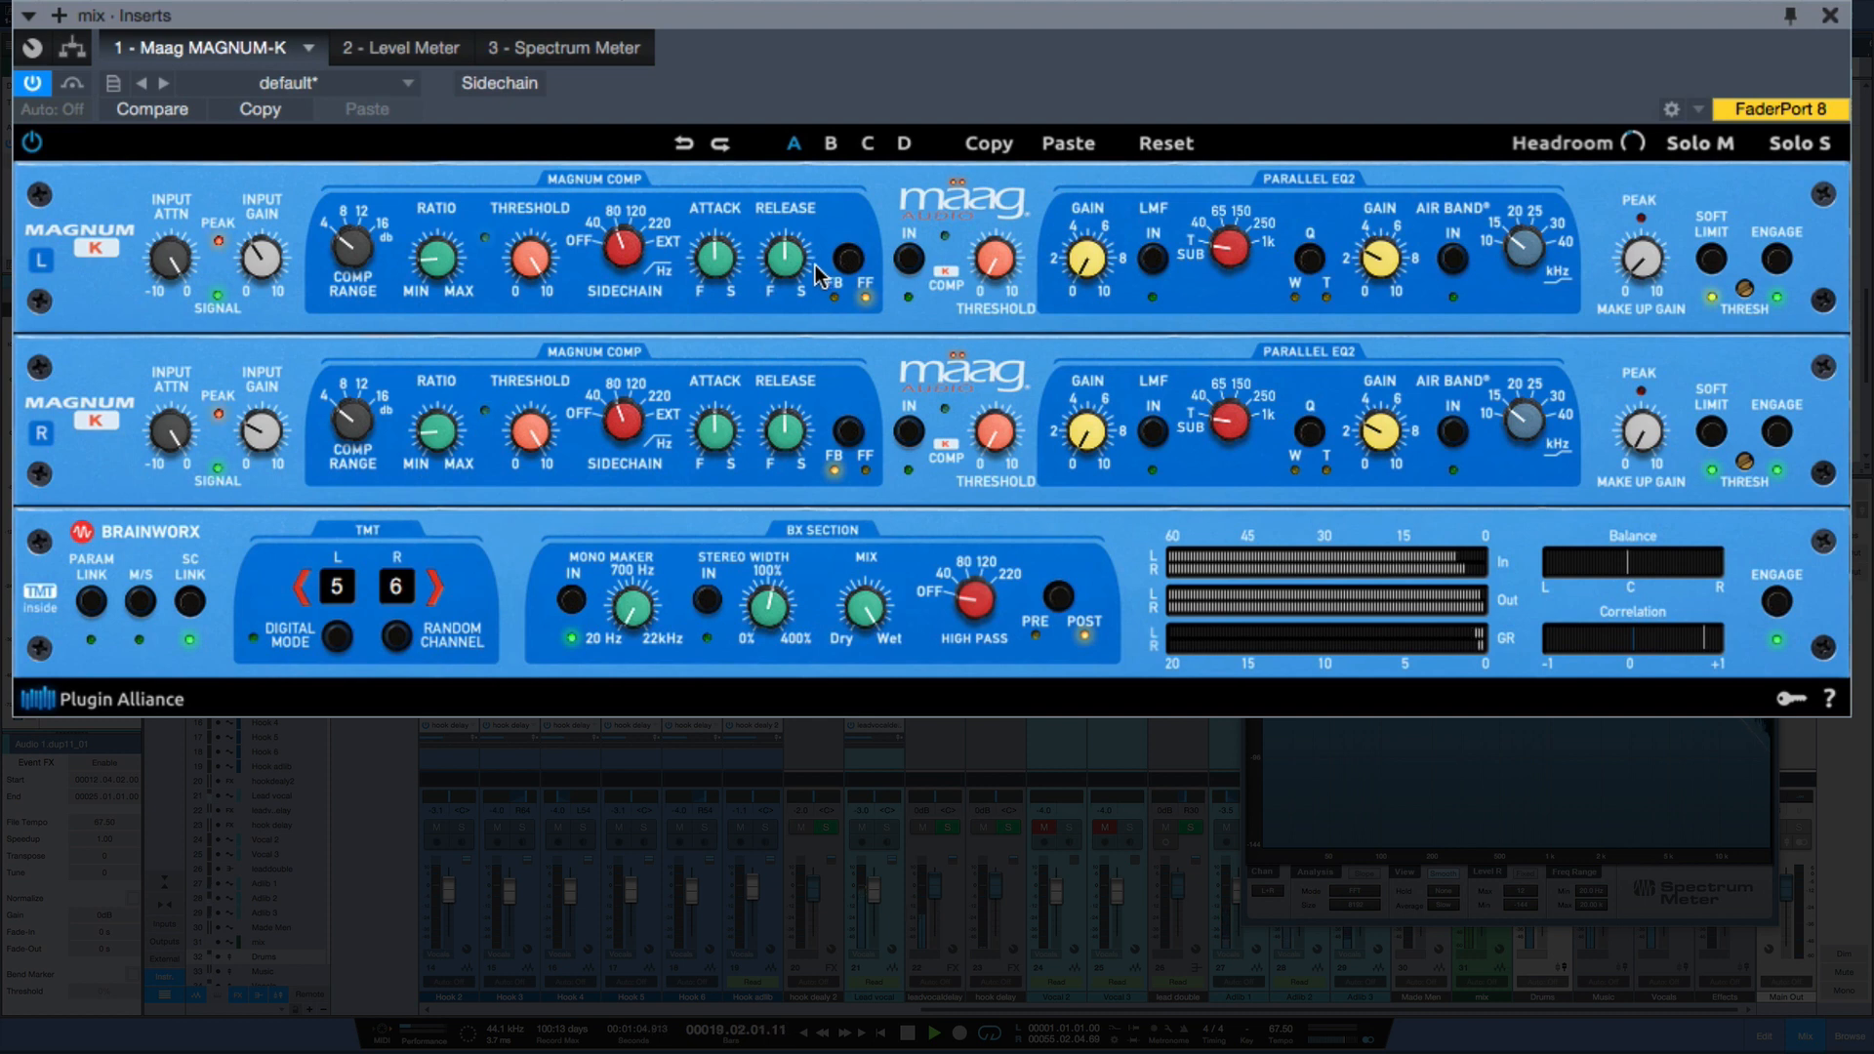
pyautogui.click(848, 259)
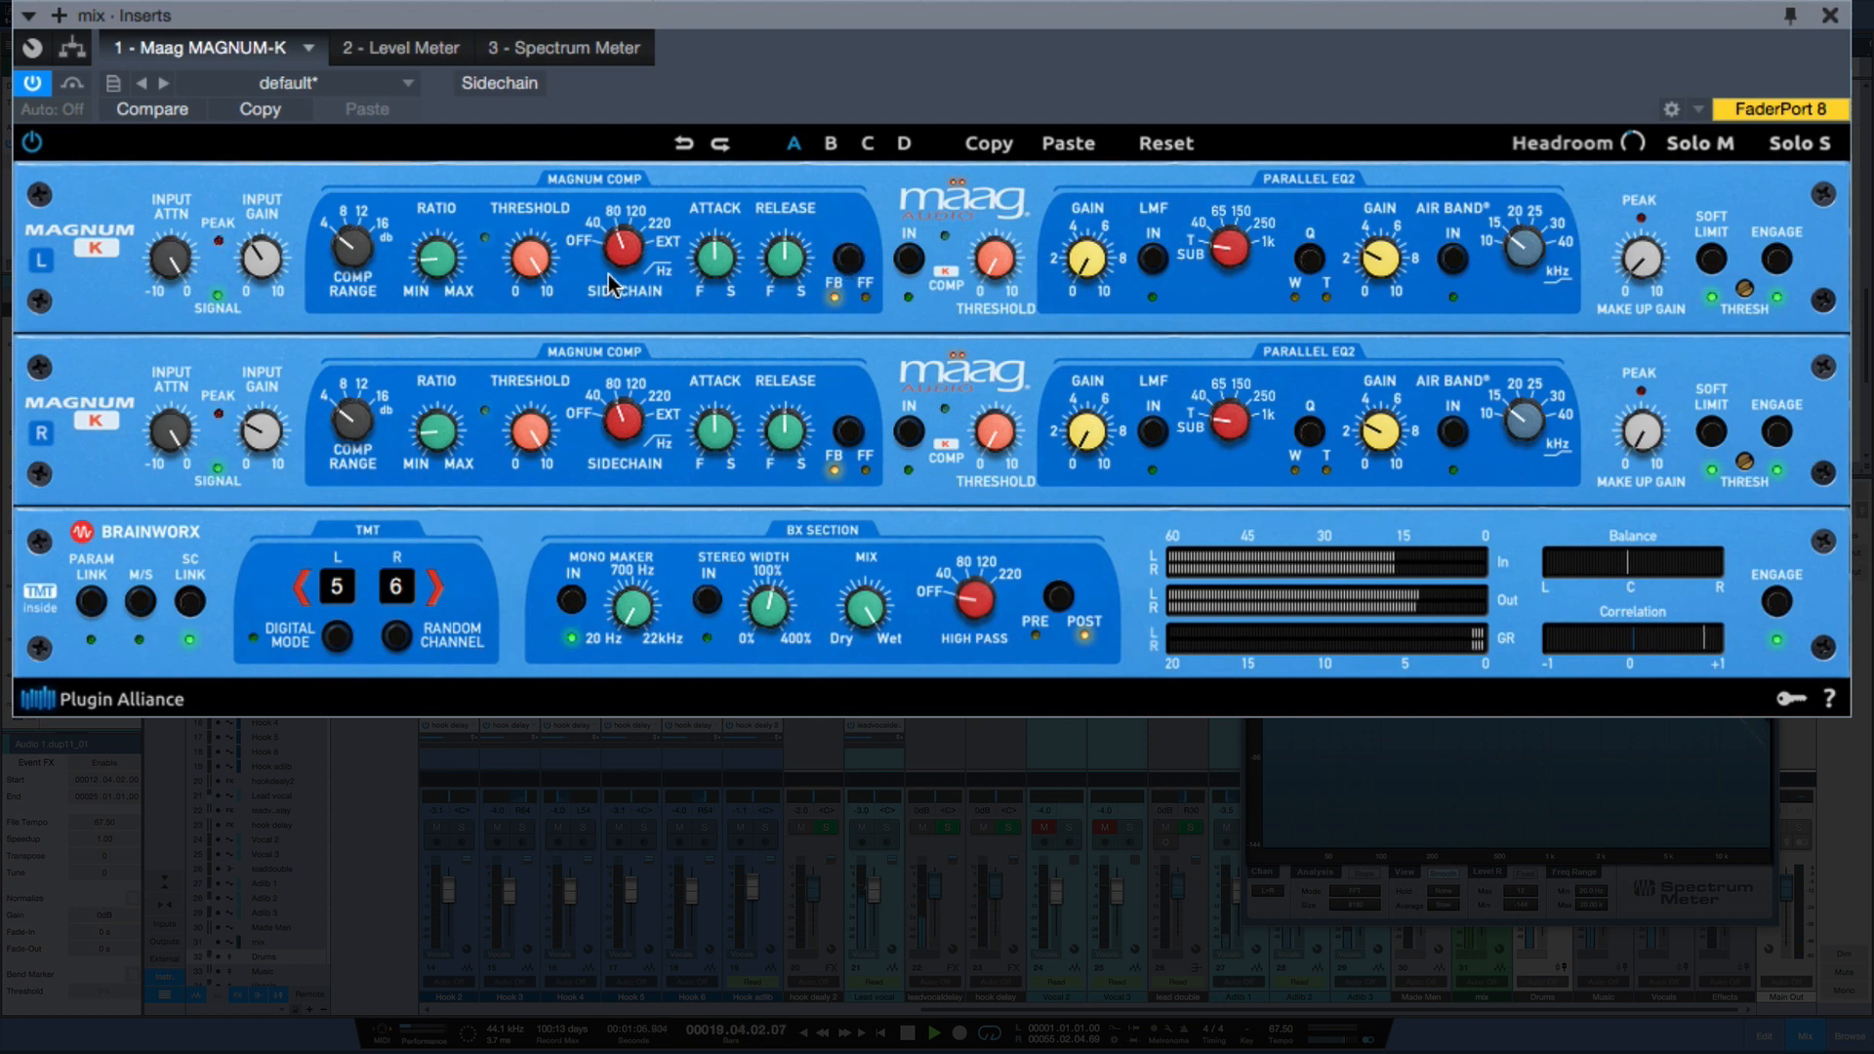
pyautogui.moveTo(255, 276); pyautogui.dragTo(256, 291)
# Raise the stereo width well above 100% and engage it
pyautogui.moveTo(768, 607); pyautogui.dragTo(754, 532)
pyautogui.click(703, 589)
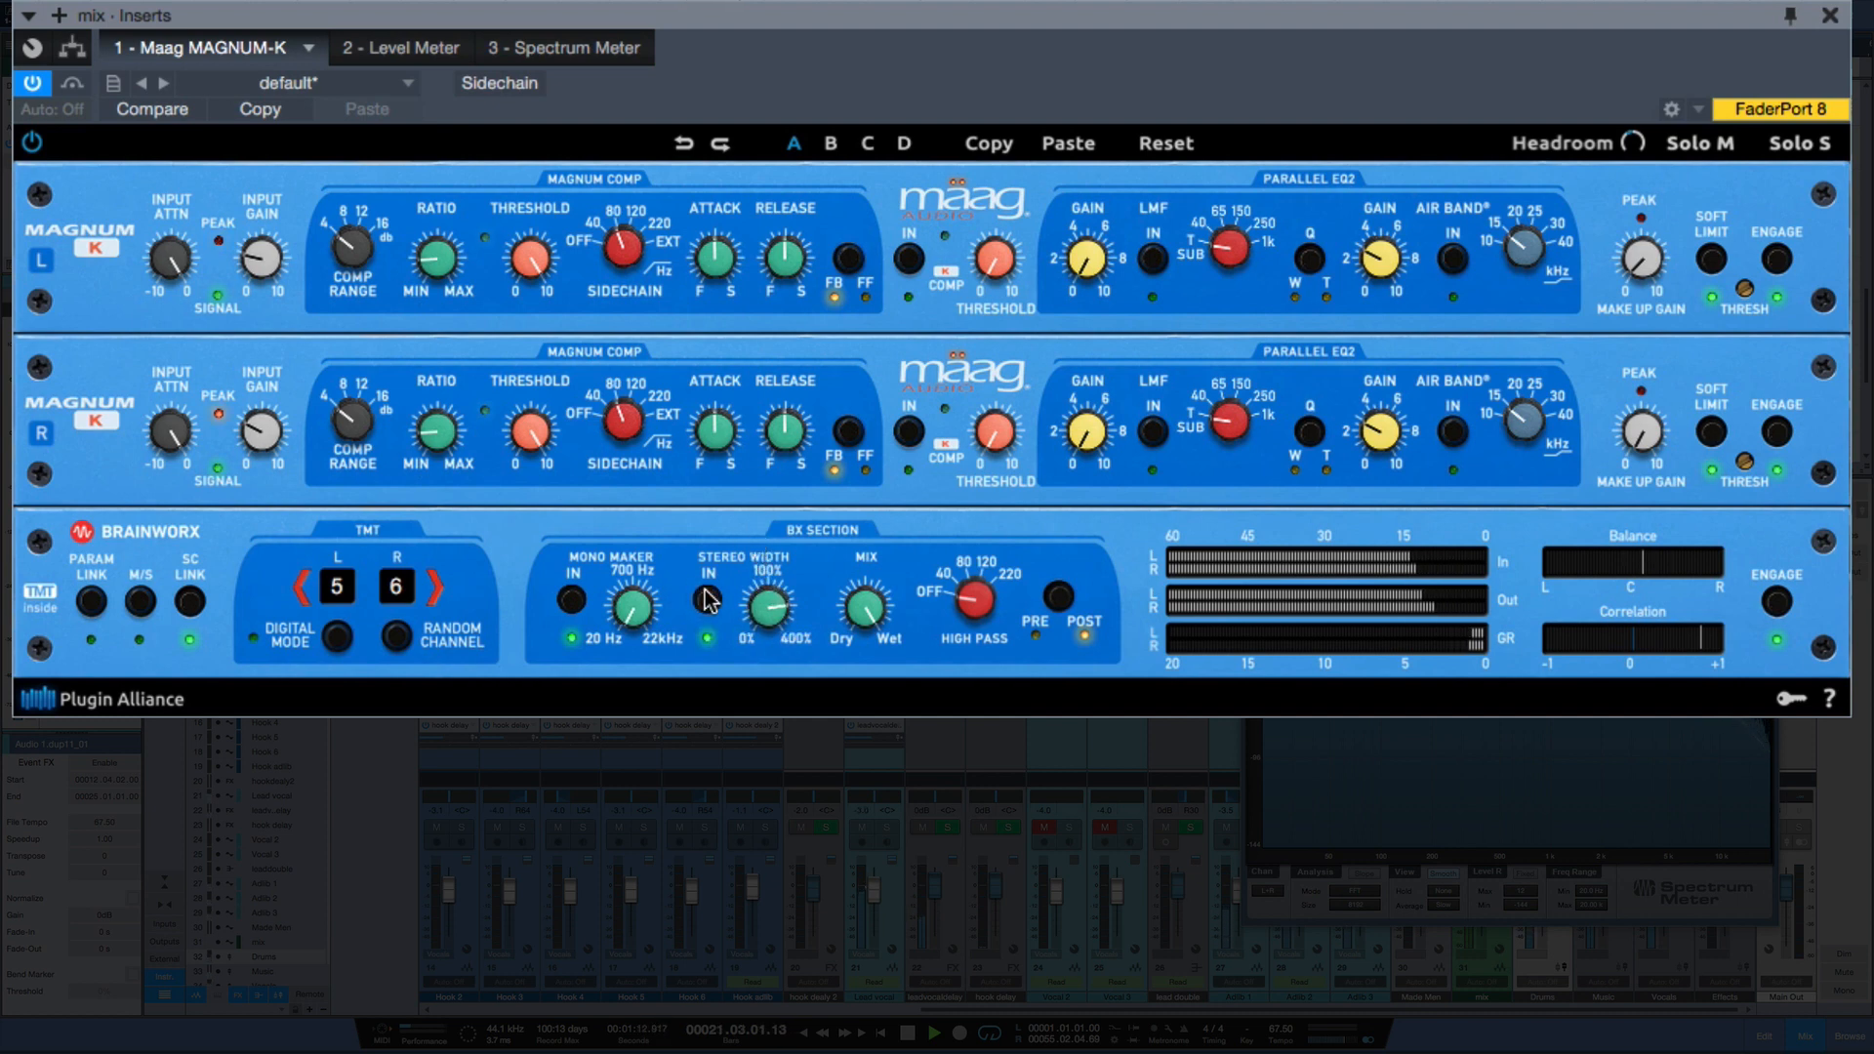
pyautogui.moveTo(753, 609); pyautogui.dragTo(752, 612)
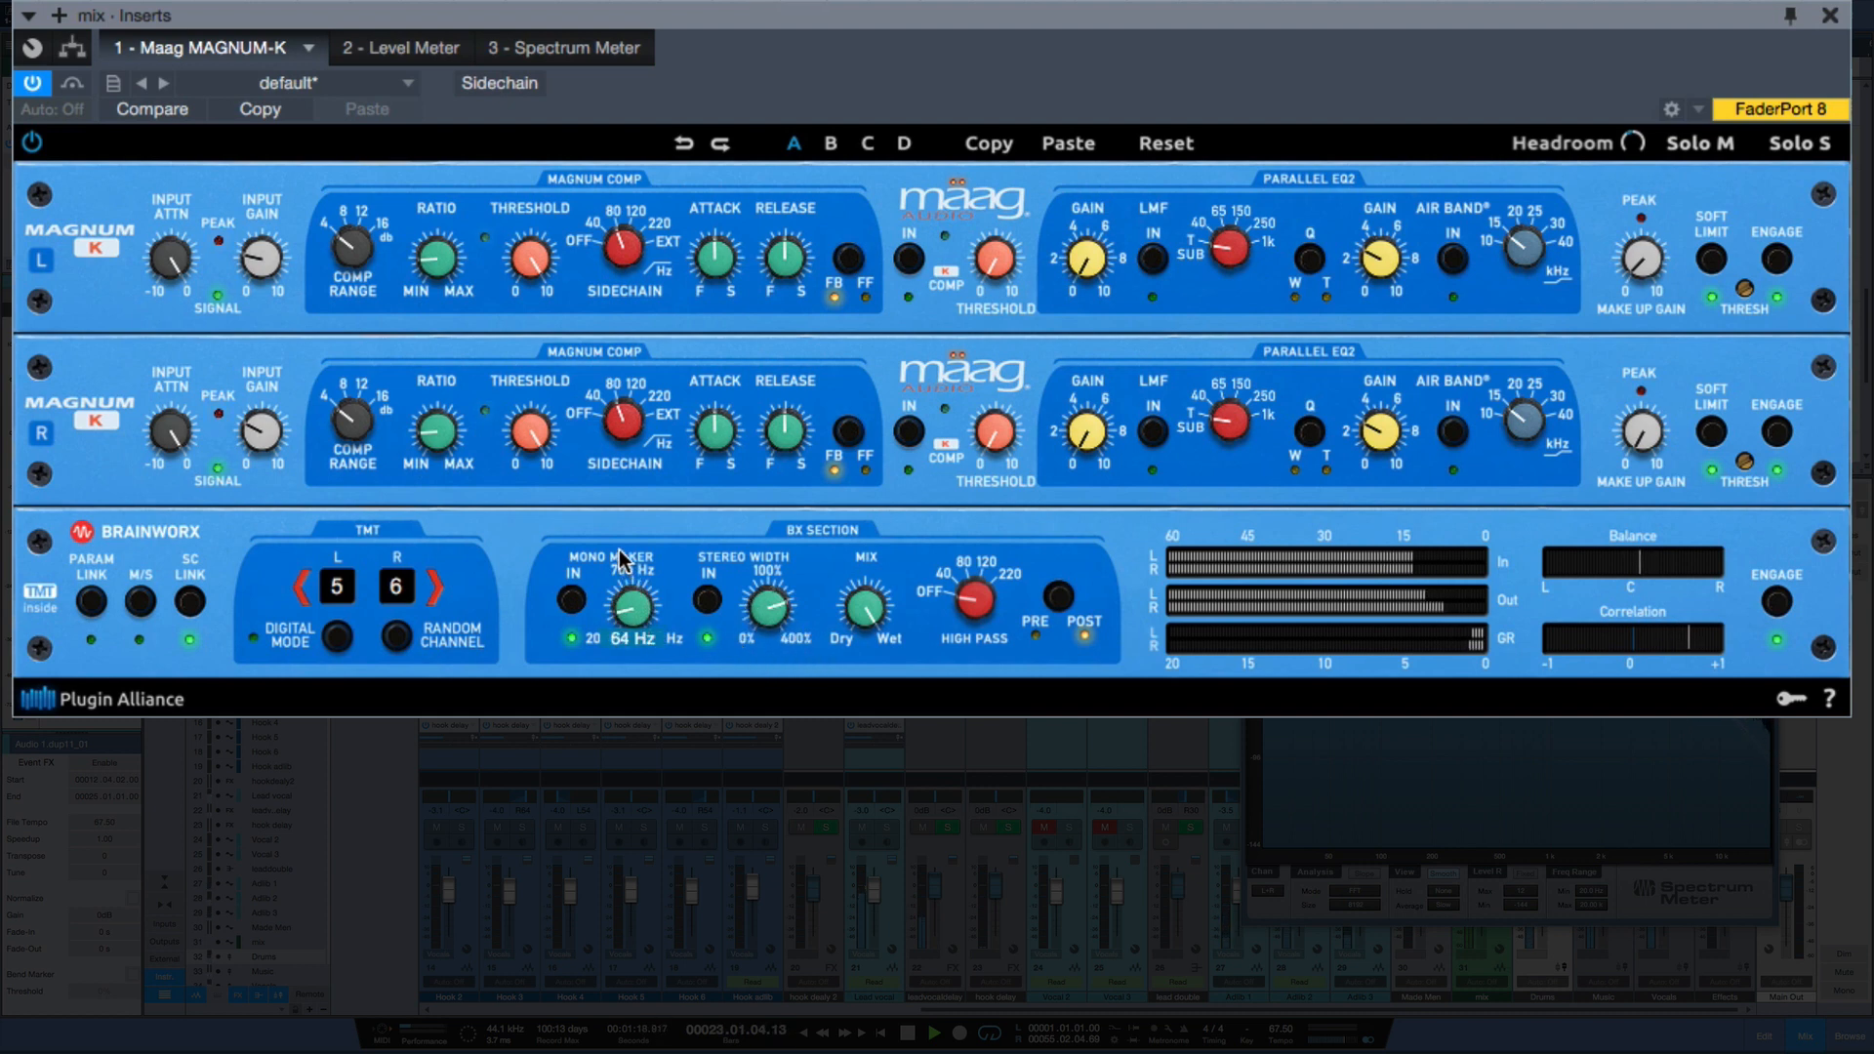
# Raise the Mono Maker frequency and, with the stereo width disengaged, set the BX high-pass filter to 40 Hz
pyautogui.moveTo(618, 548); pyautogui.dragTo(613, 533)
pyautogui.click(709, 601)
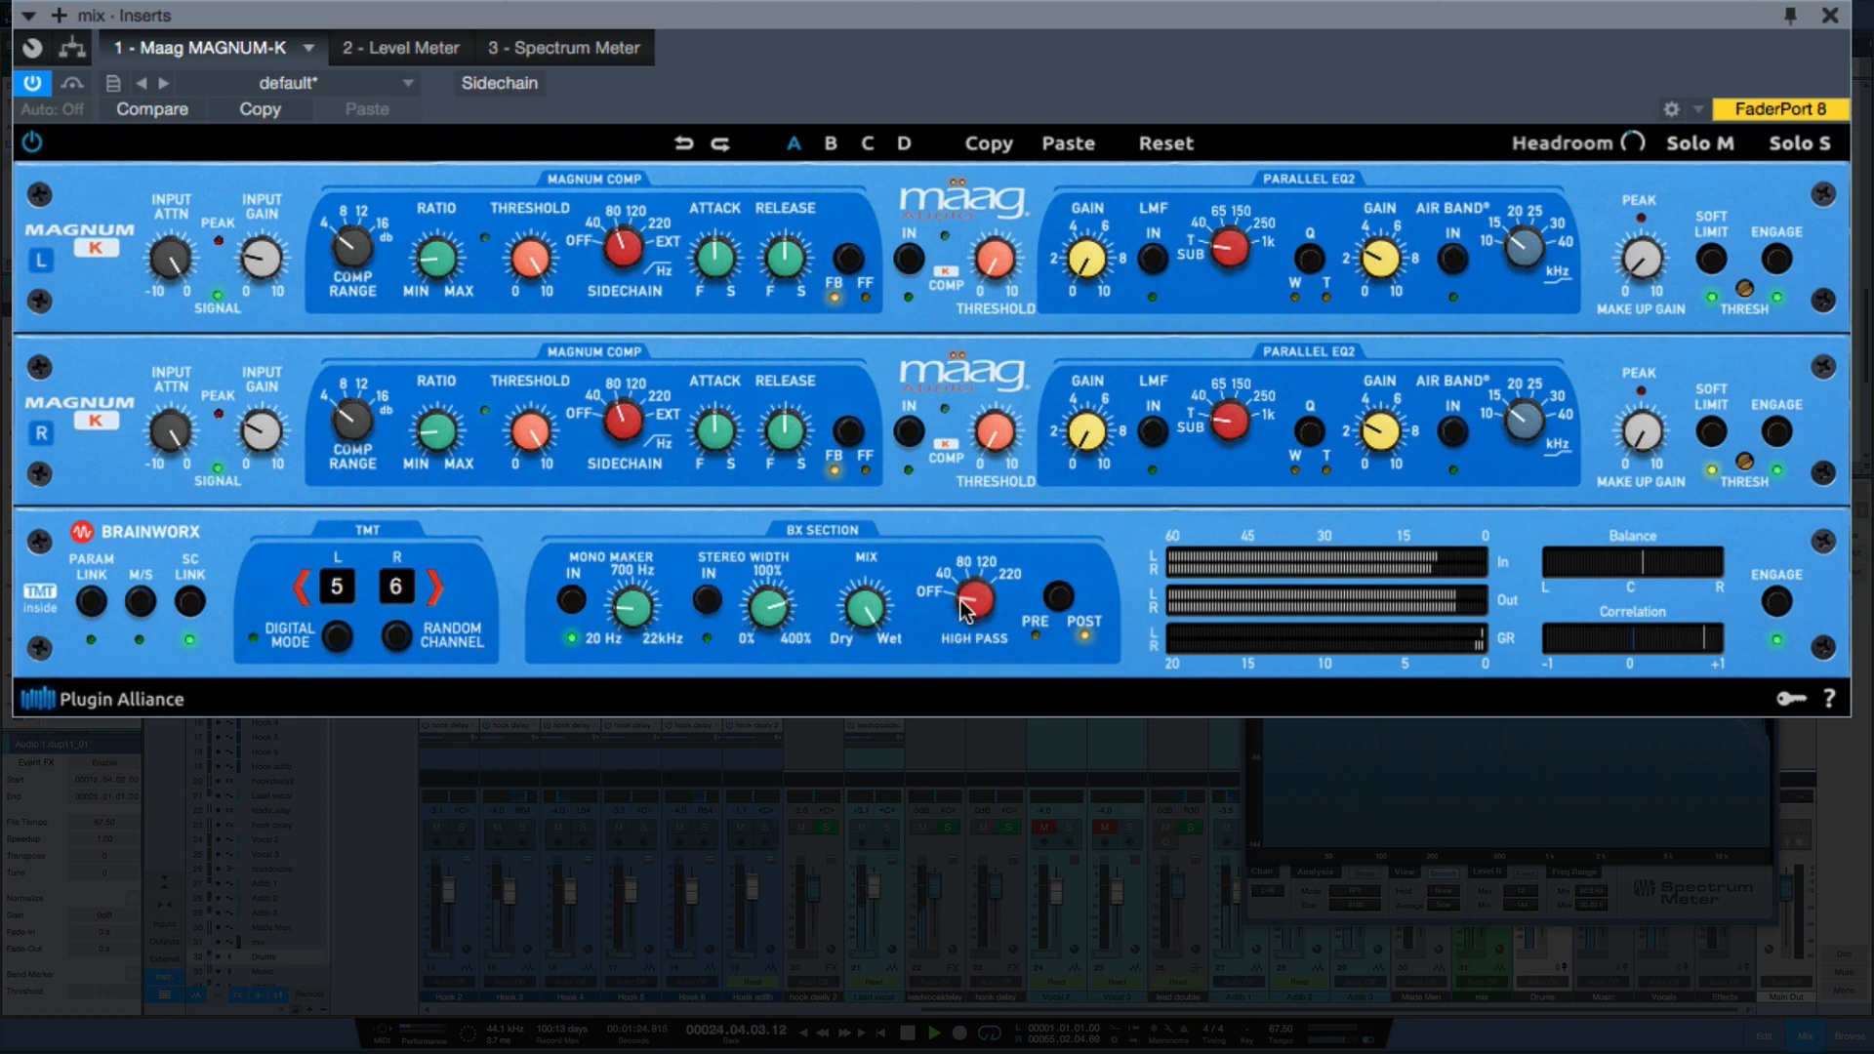
pyautogui.moveTo(976, 593); pyautogui.dragTo(960, 536)
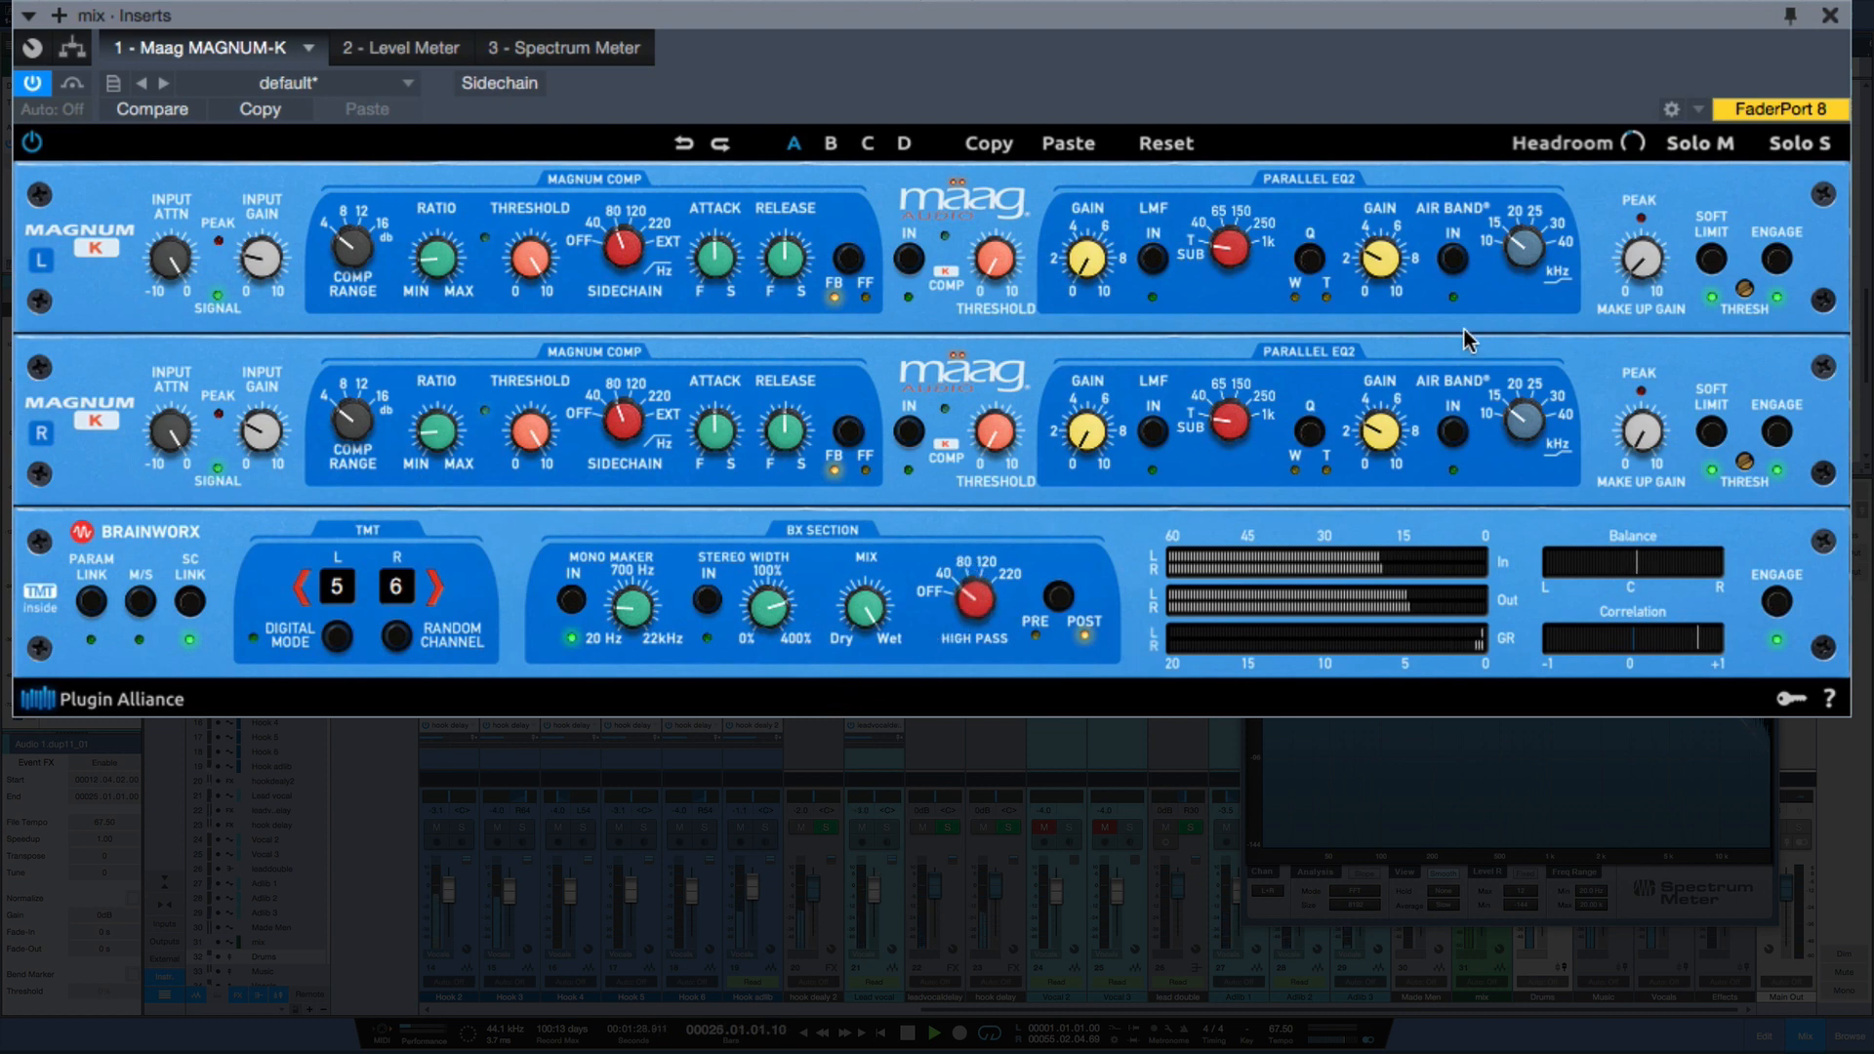
# Enable the right channel's LMF and Air Band EQ, boosting both gains and raising the Air Band frequency
pyautogui.click(1157, 431)
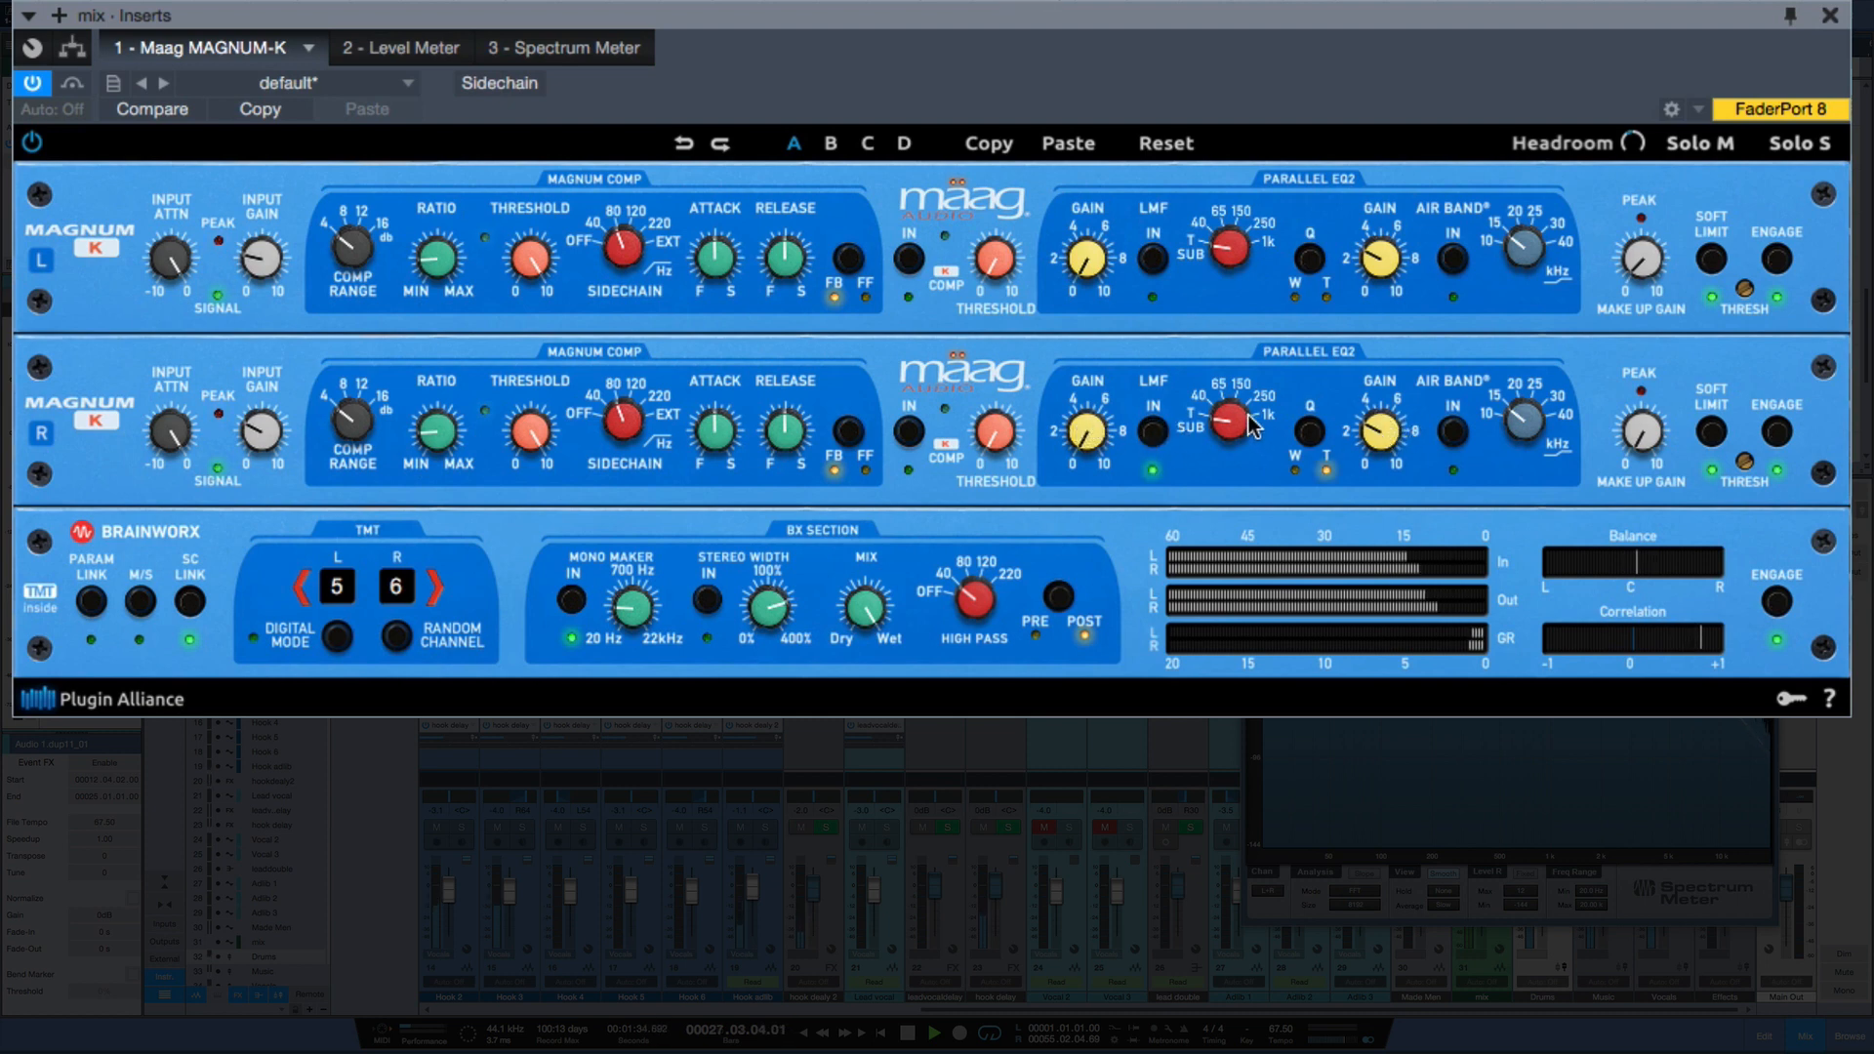
pyautogui.moveTo(1083, 423); pyautogui.dragTo(1078, 312)
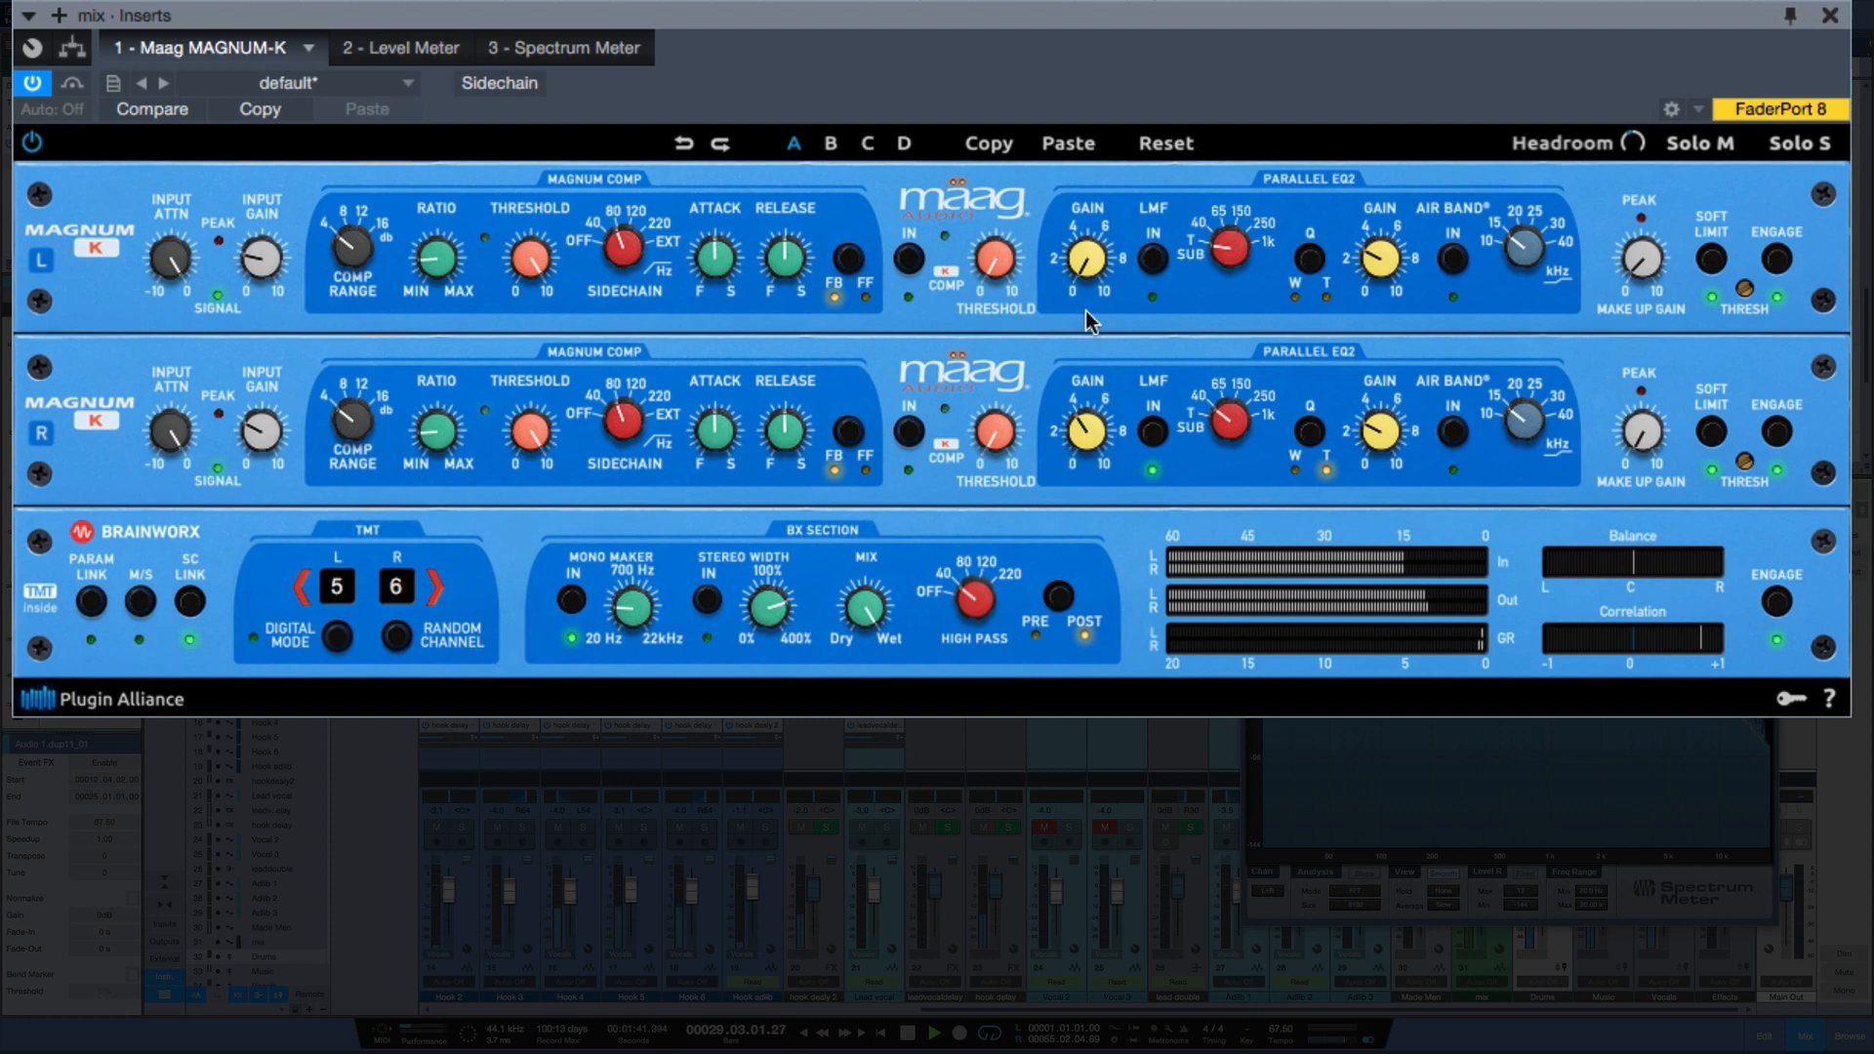
pyautogui.click(1451, 437)
pyautogui.moveTo(1522, 422); pyautogui.dragTo(1507, 312)
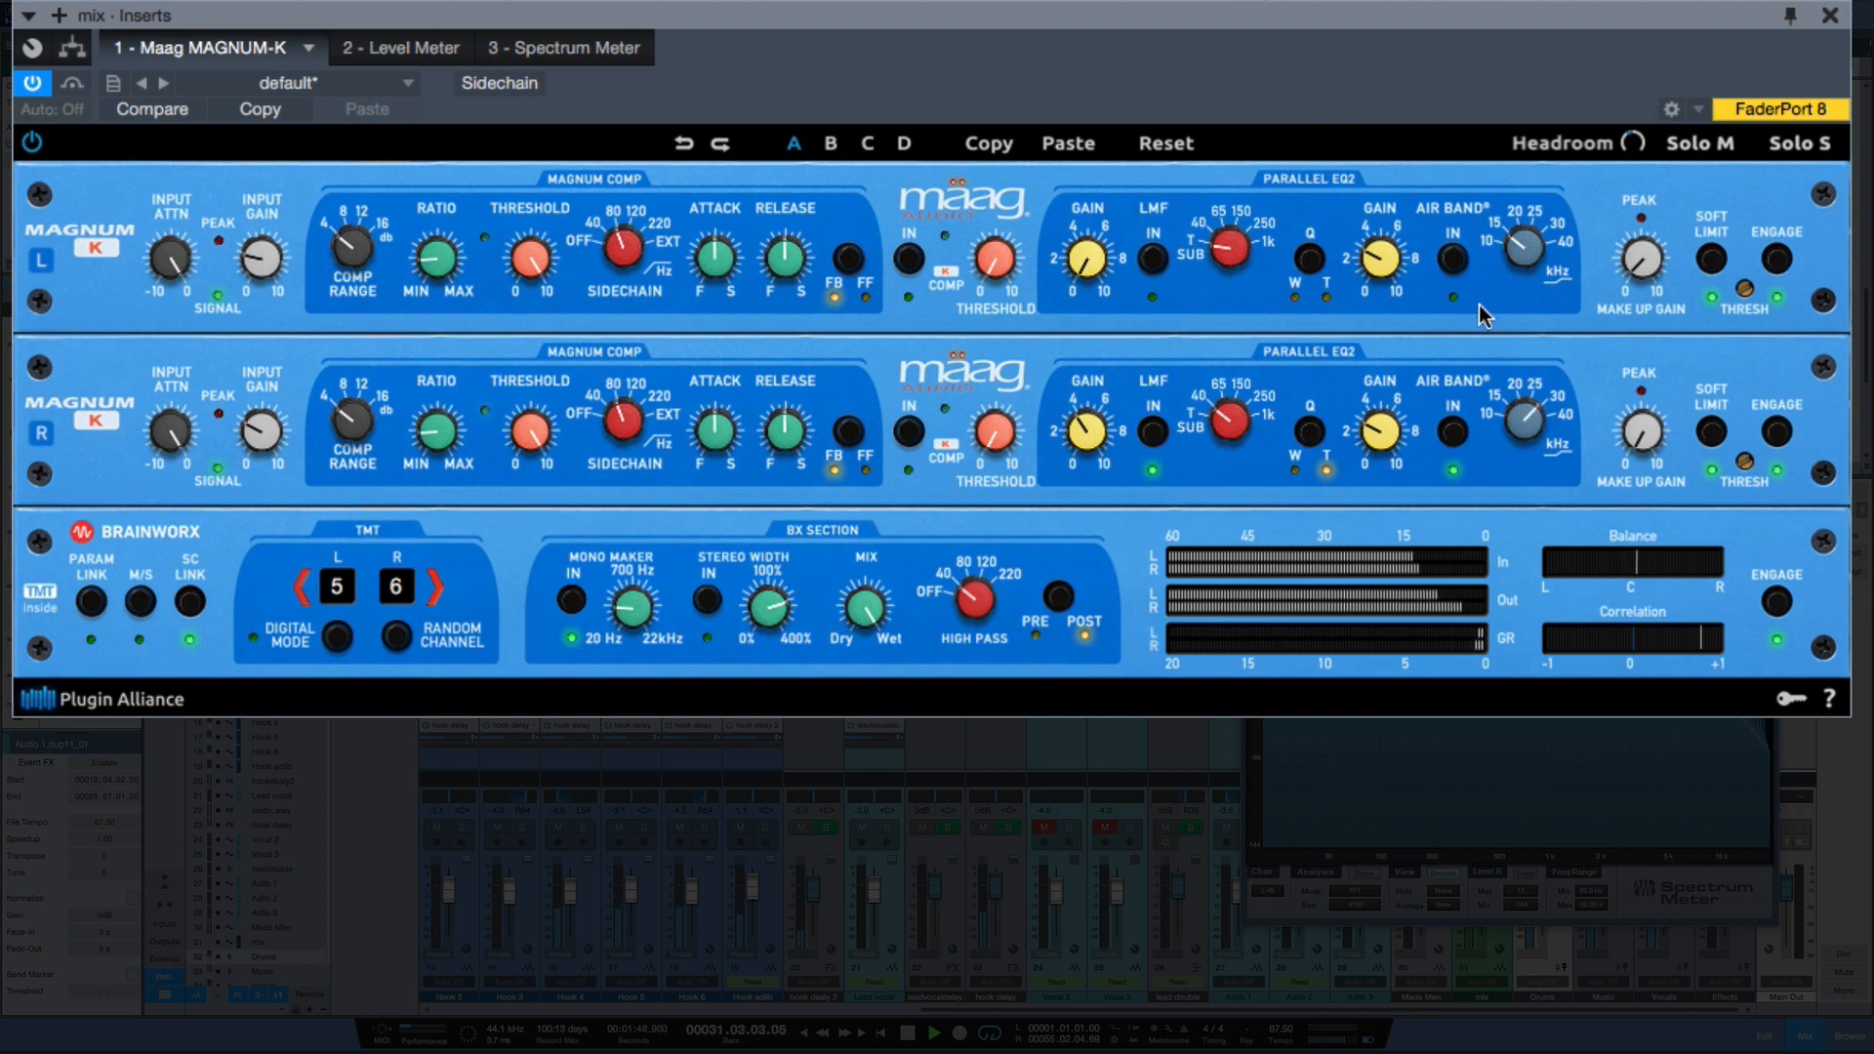
pyautogui.moveTo(1371, 438); pyautogui.dragTo(1362, 387)
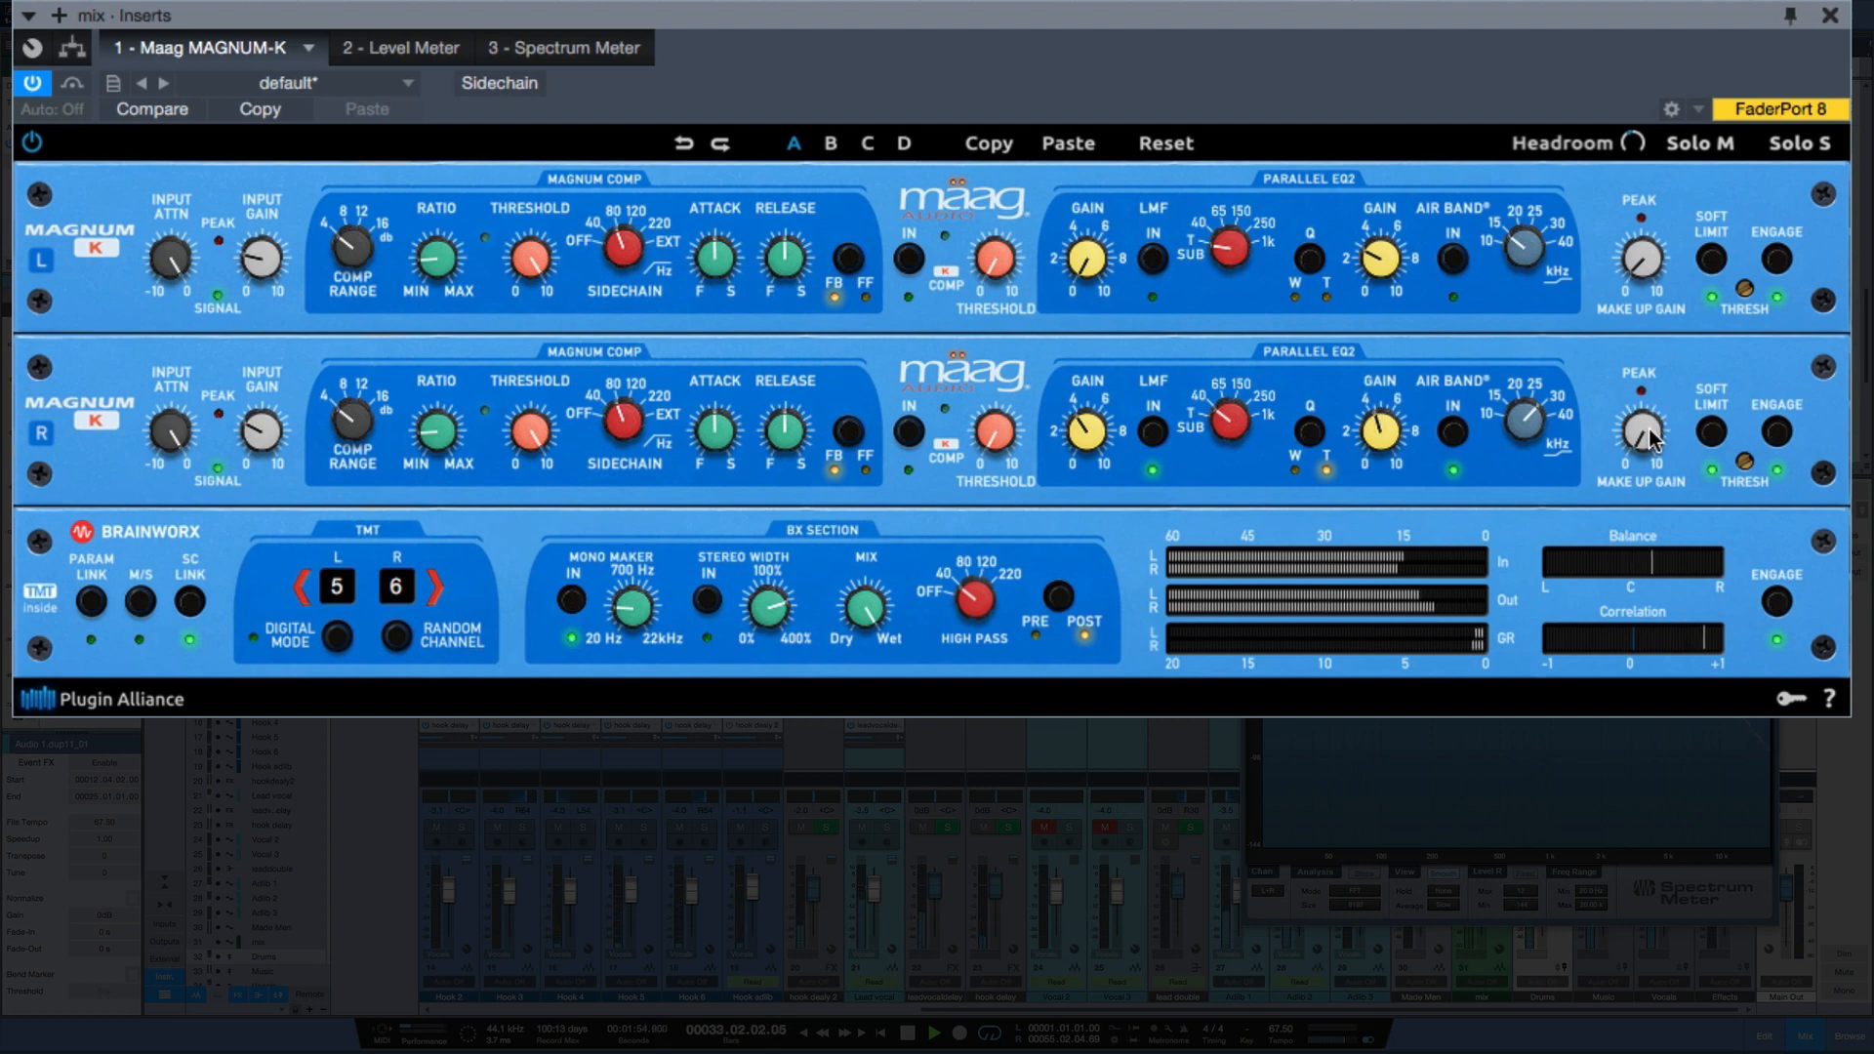
pyautogui.moveTo(1641, 429); pyautogui.dragTo(1616, 375)
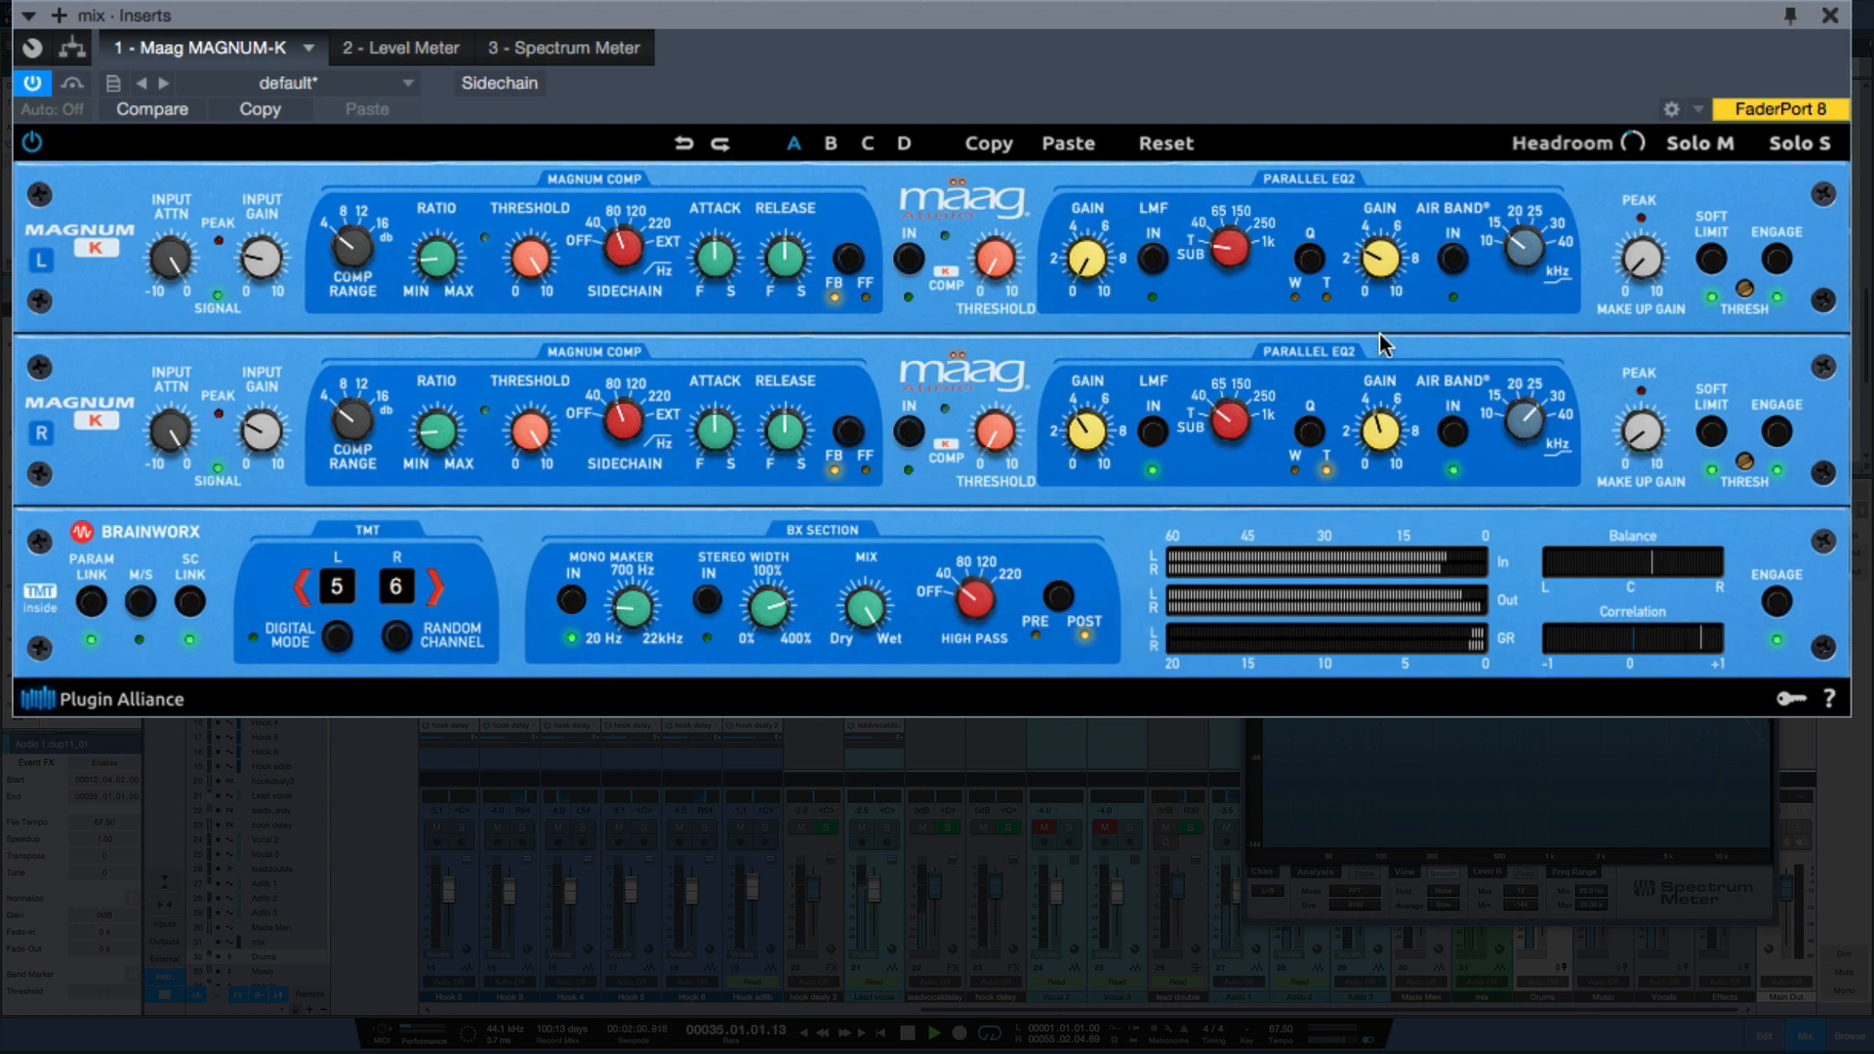
# With both channels' parameters linked, adjust the Air Band gain to about 4 and the LMF gain to 3.0
pyautogui.moveTo(1391, 429); pyautogui.dragTo(1370, 441)
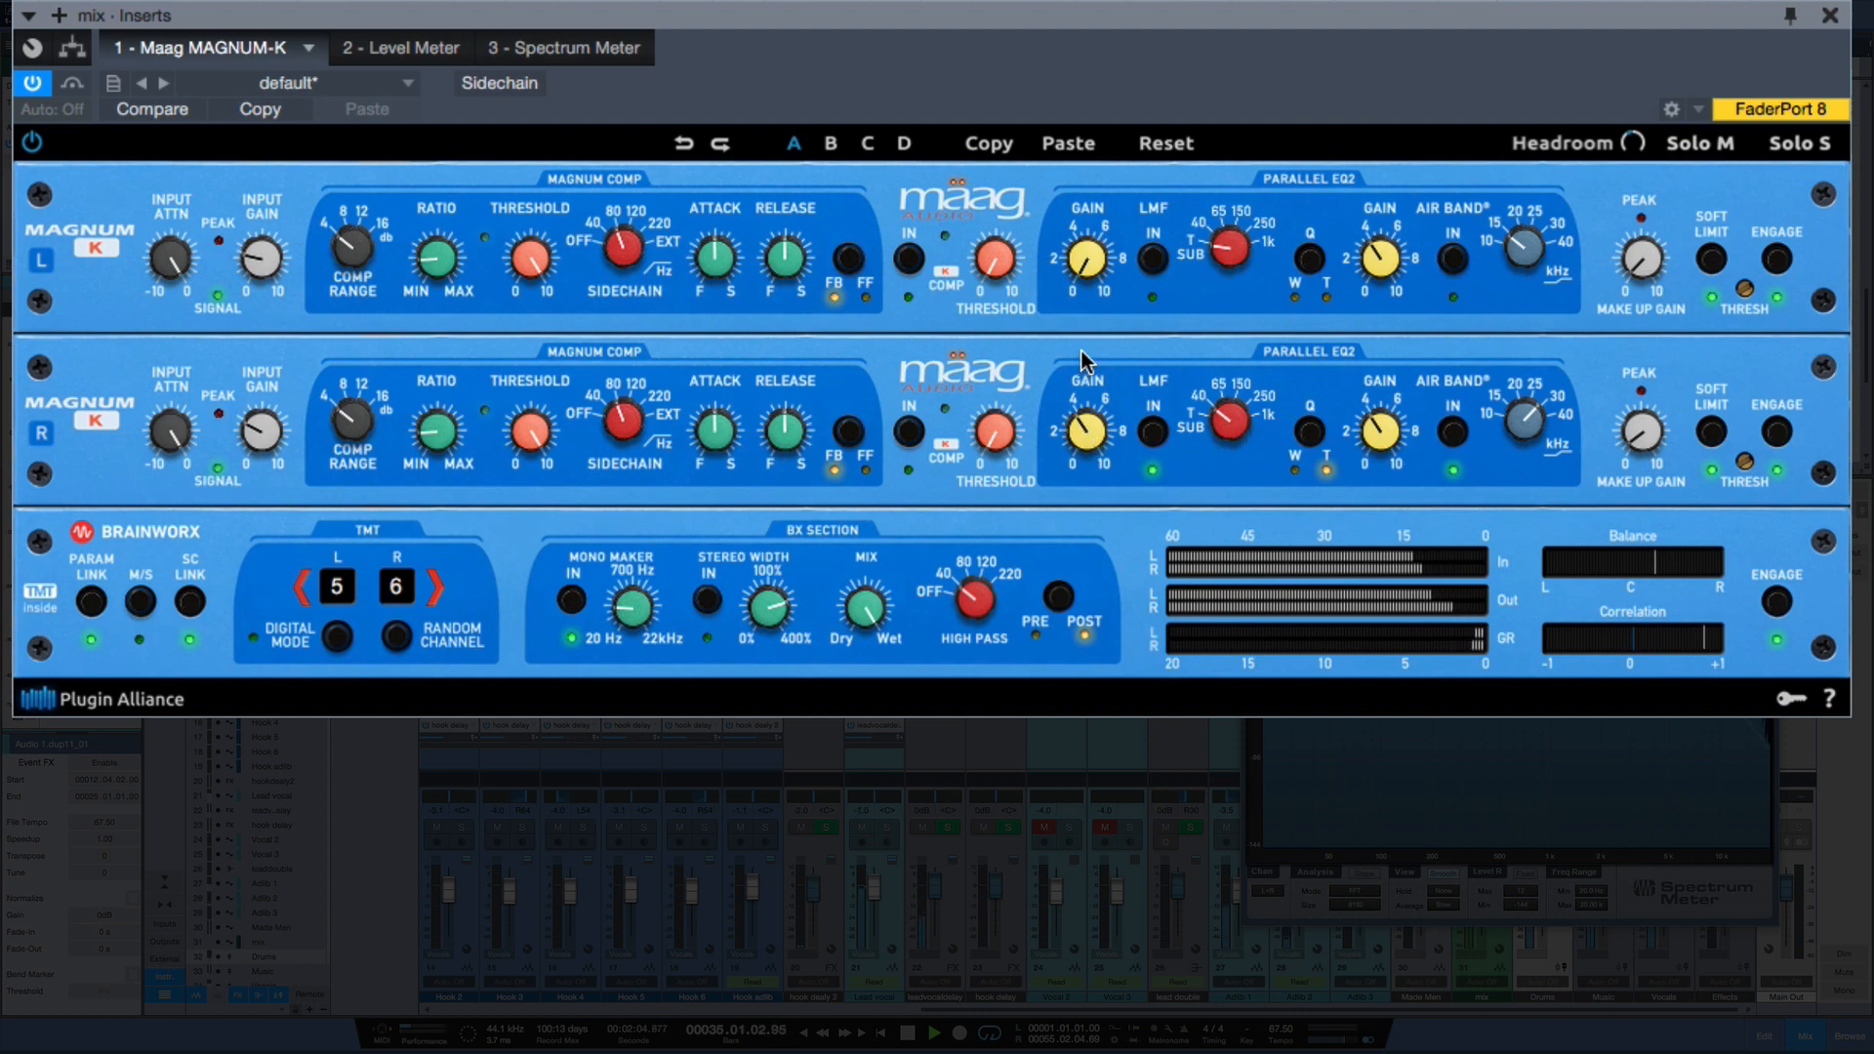
pyautogui.moveTo(1080, 266); pyautogui.dragTo(1081, 266)
pyautogui.moveTo(1080, 432); pyautogui.dragTo(1062, 371)
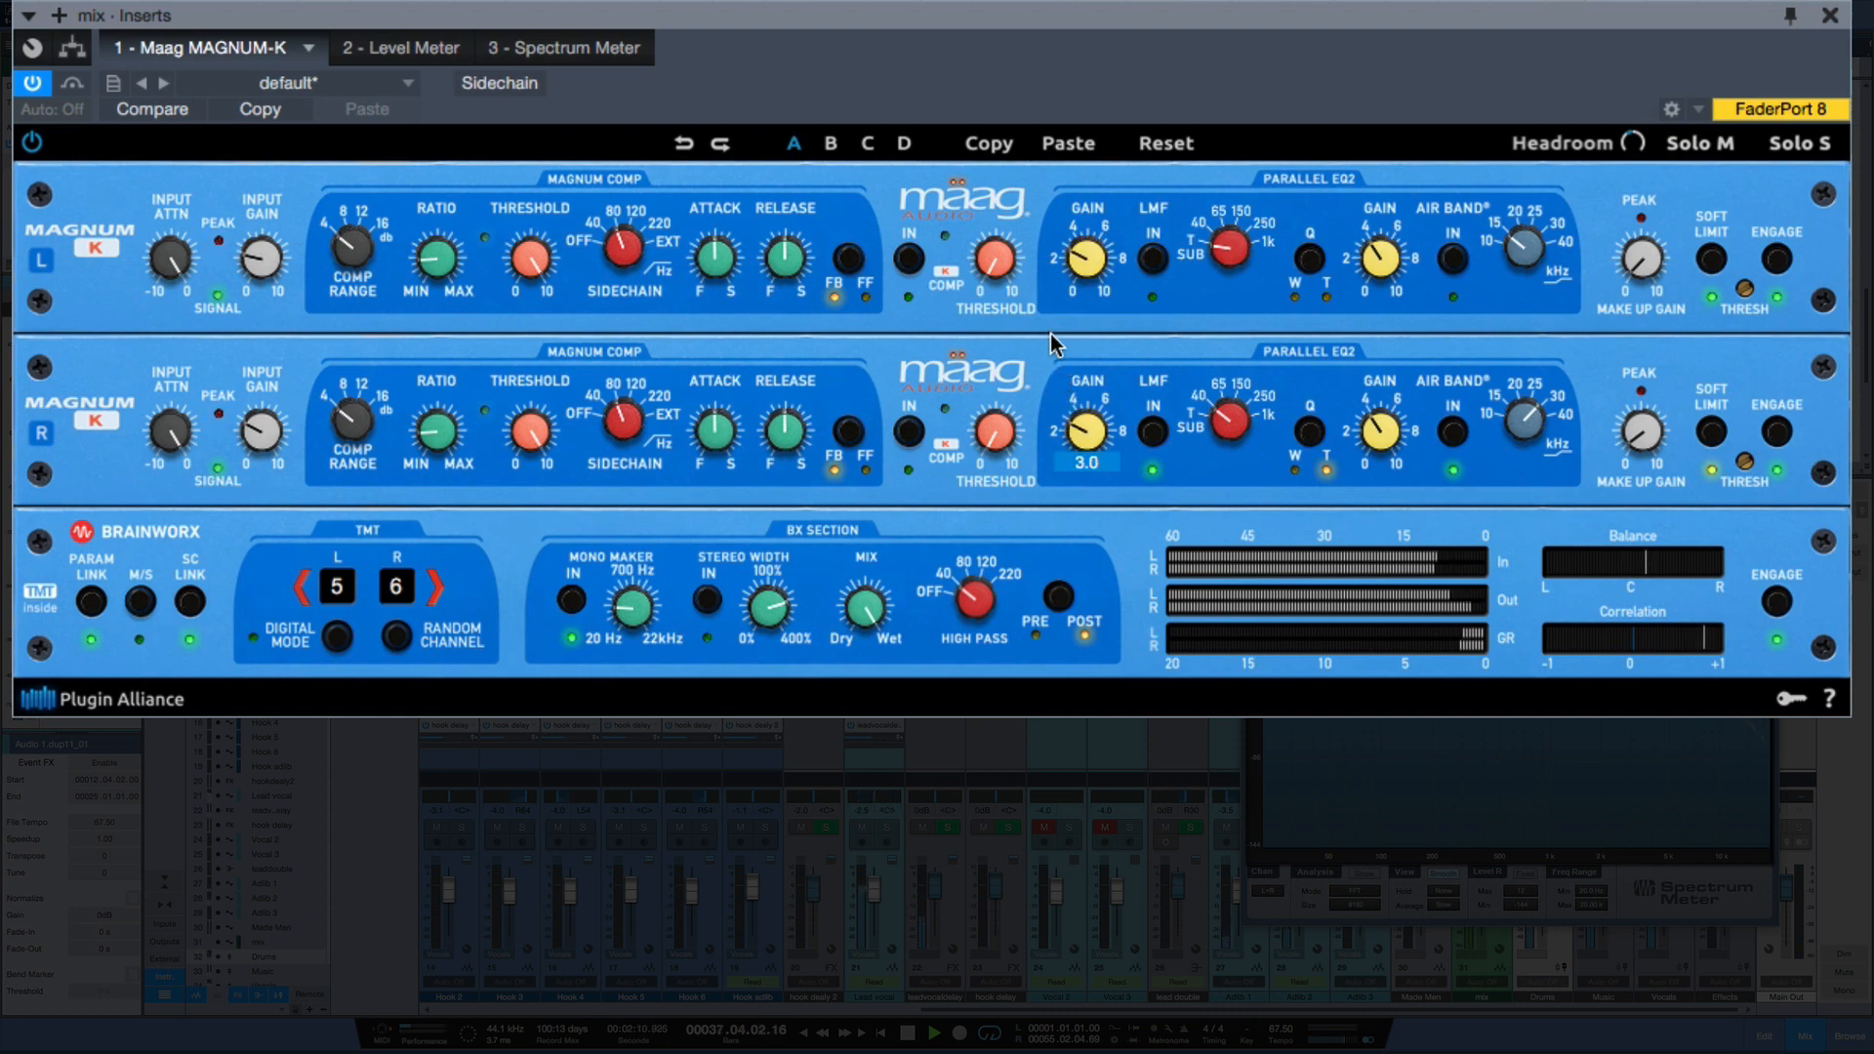
# Switch both compressors to feed-forward, and engage the K Comp while adjusting its threshold around 5.0
pyautogui.click(853, 431)
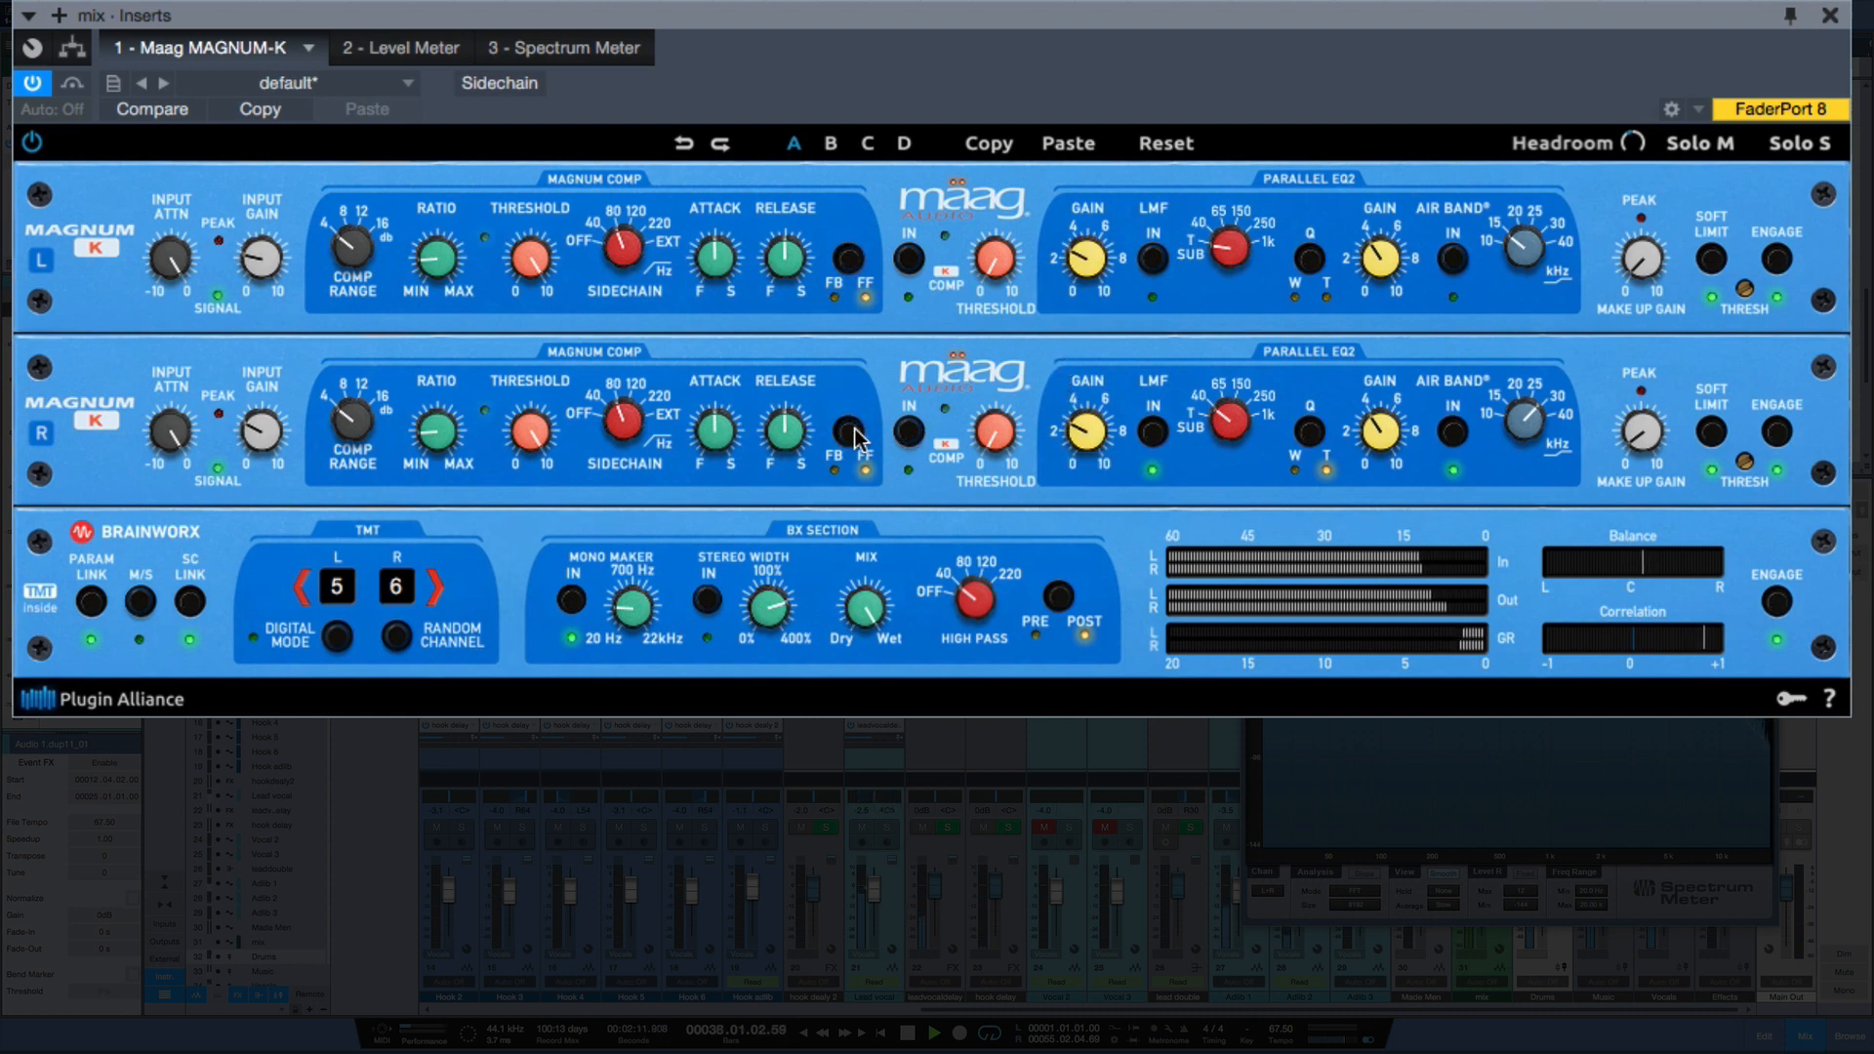
pyautogui.click(908, 431)
pyautogui.moveTo(995, 431); pyautogui.dragTo(986, 352)
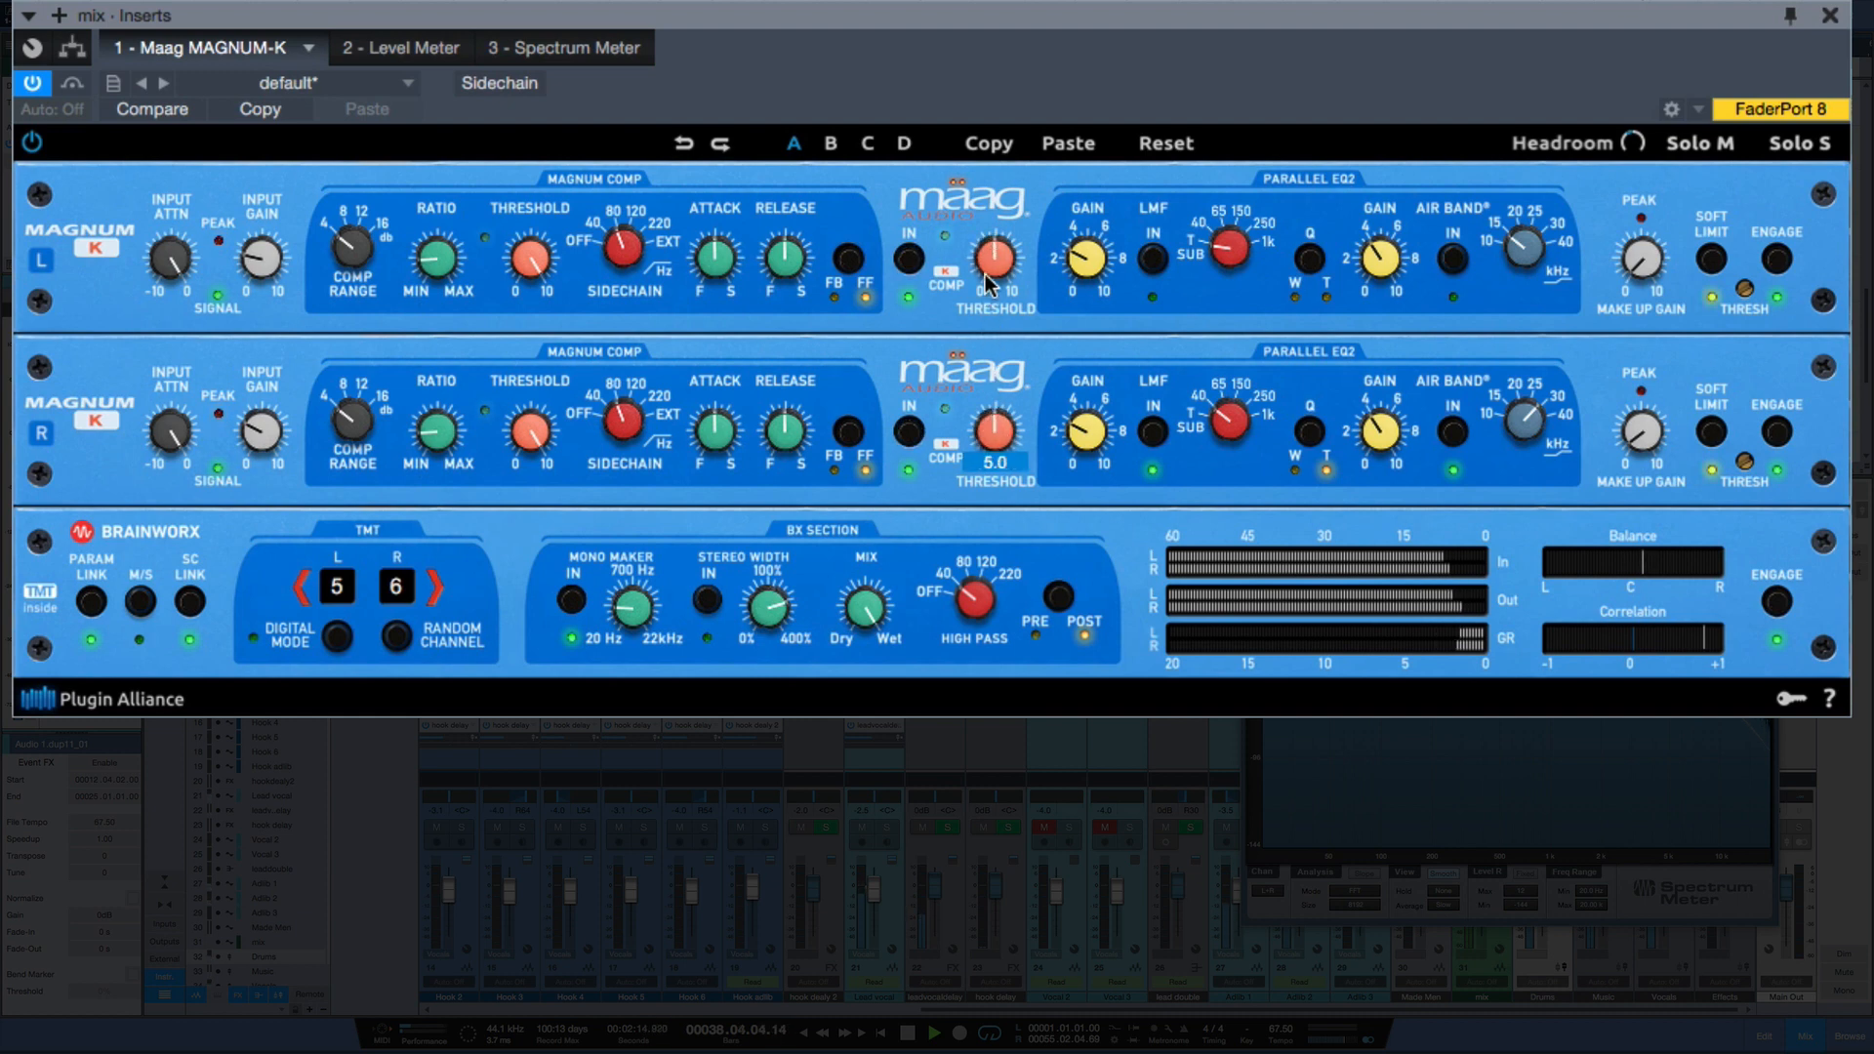
pyautogui.moveTo(986, 274)
pyautogui.mouseDown()
pyautogui.moveTo(1003, 226)
pyautogui.moveTo(989, 263)
pyautogui.mouseUp()
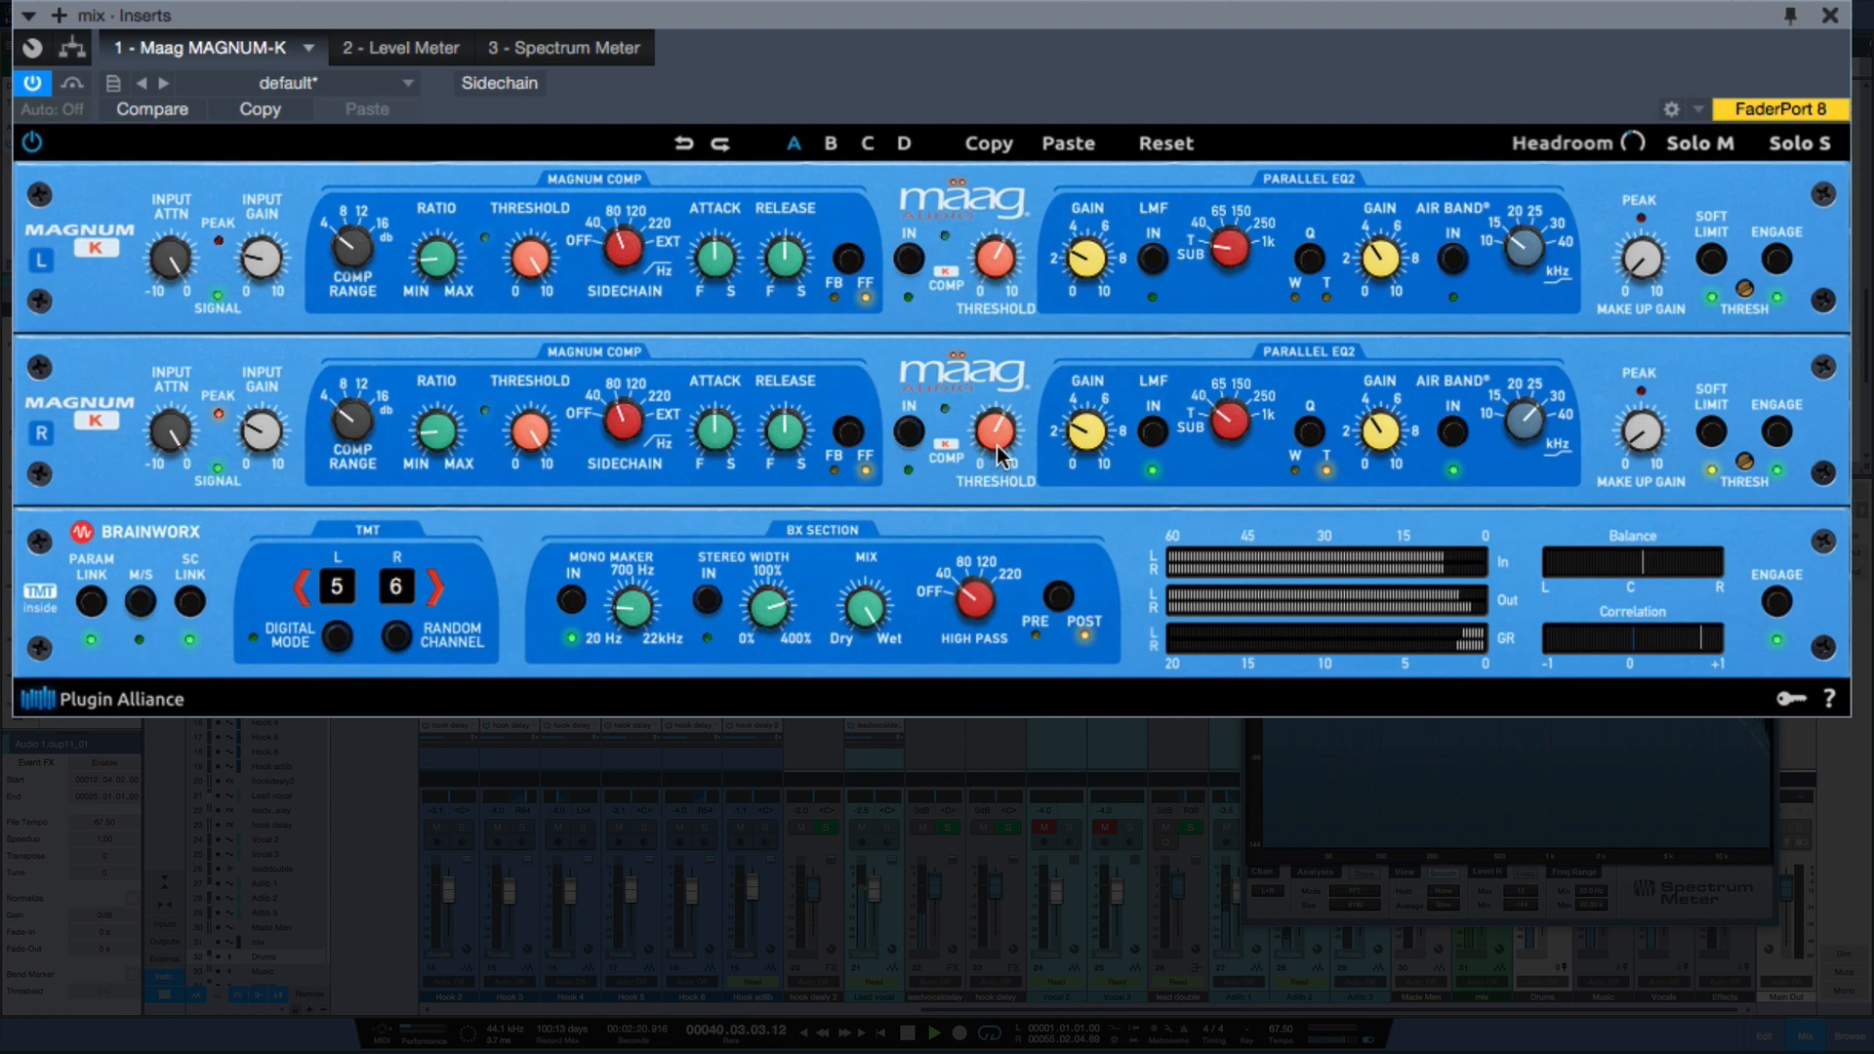
# Bypass the Magnum-K plug-in and re-enable it to compare the processed and unprocessed mix
pyautogui.click(71, 86)
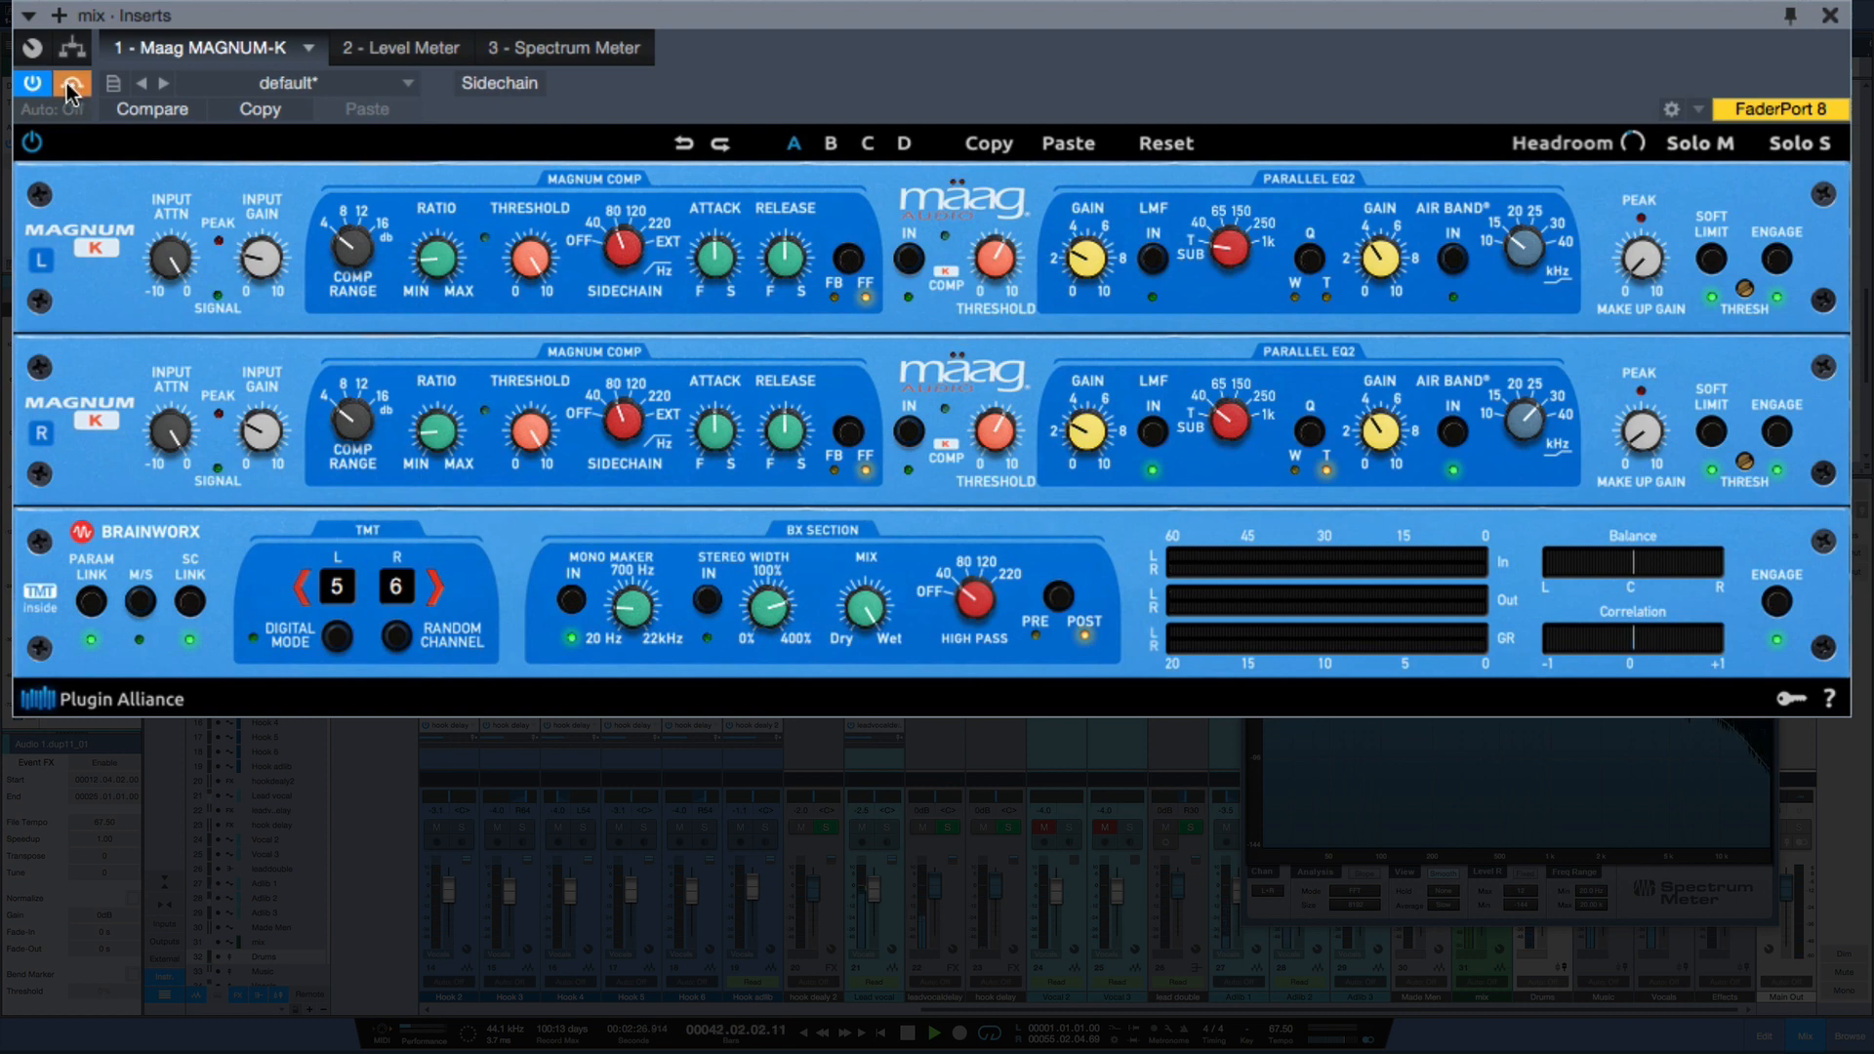
pyautogui.click(72, 86)
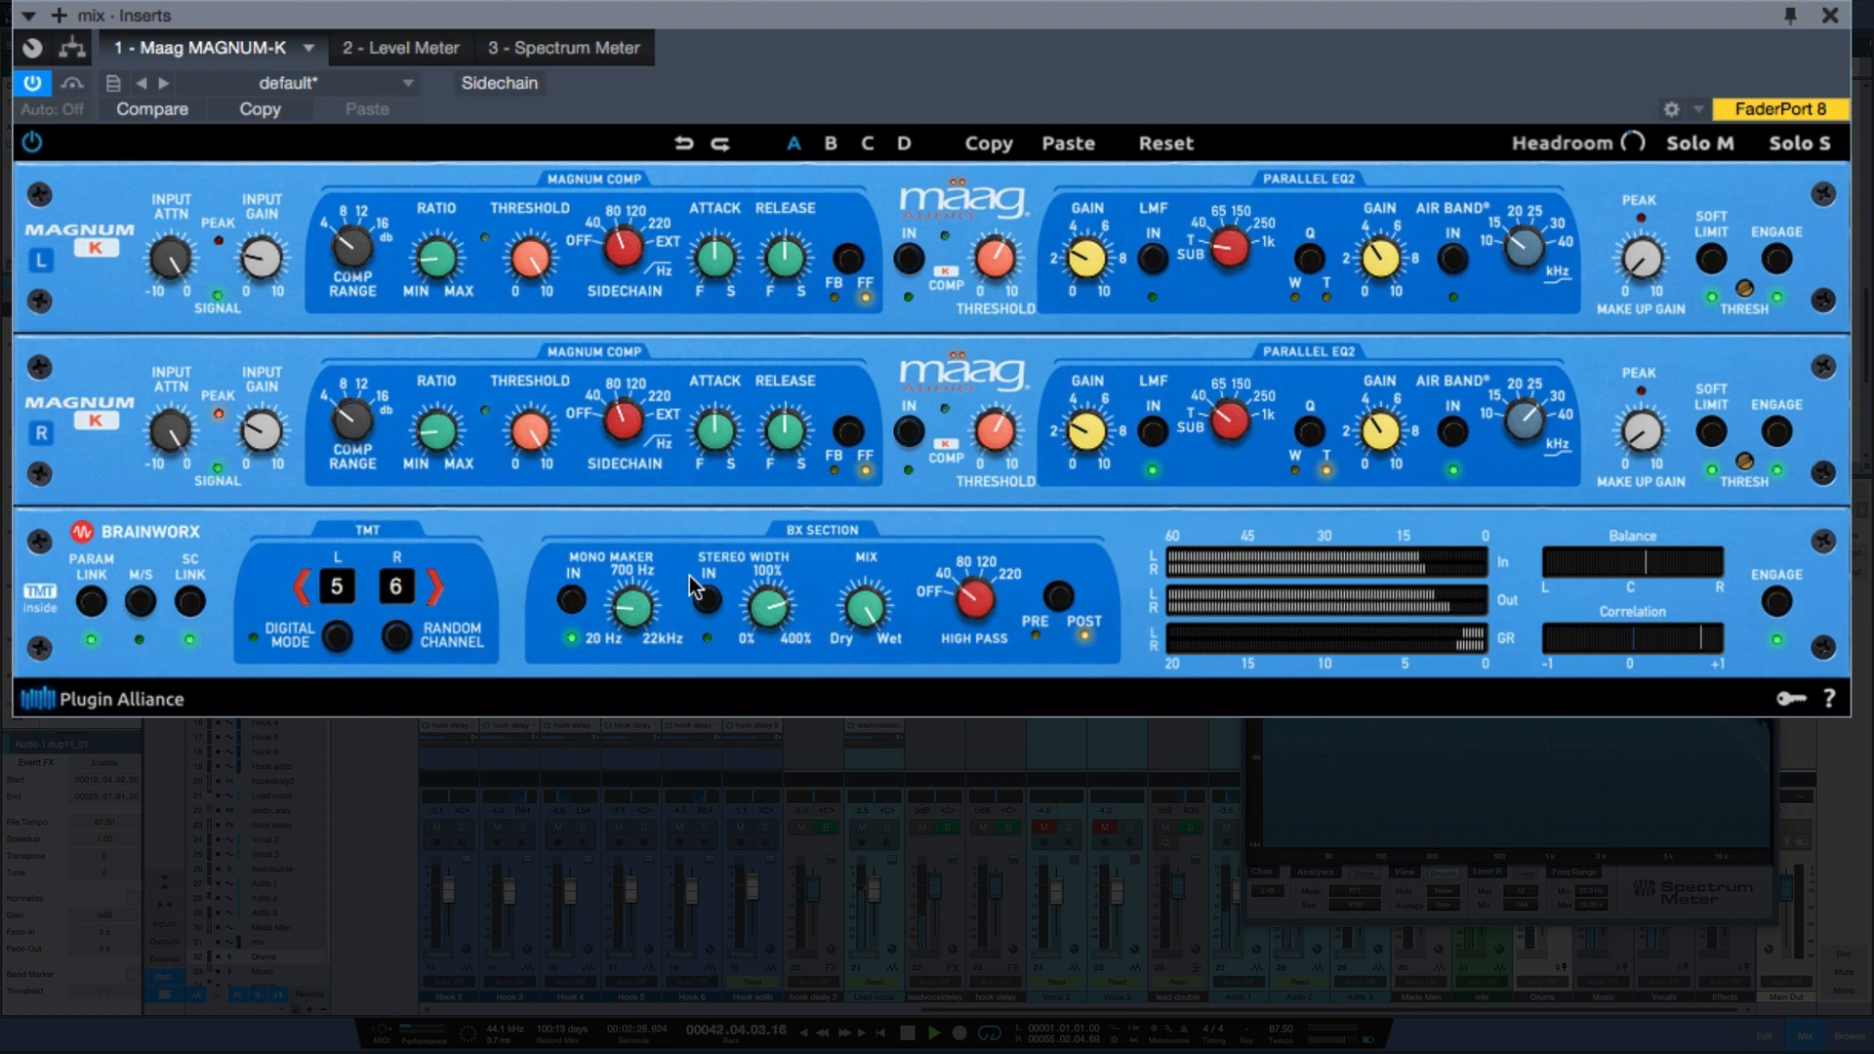
# Turn off the Mono Maker, set the stereo width to 133%, and audition the width engaged and disengaged
pyautogui.click(571, 600)
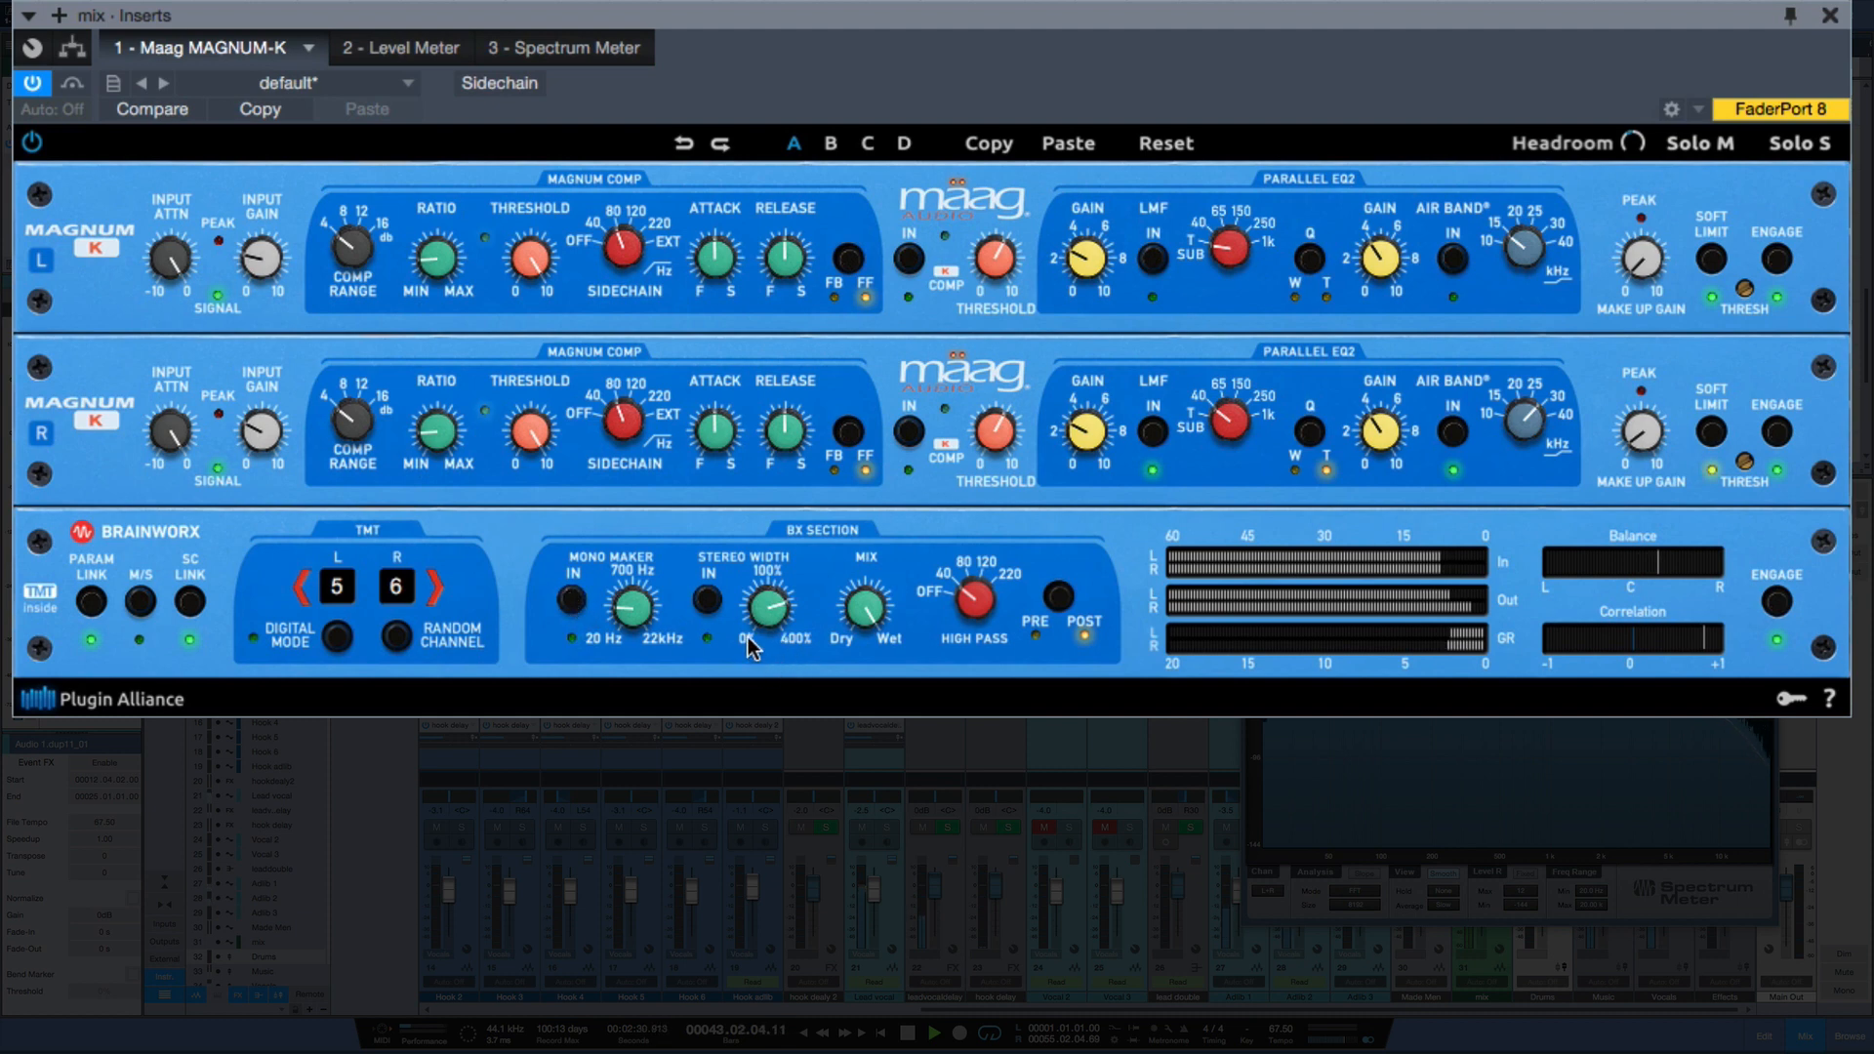
pyautogui.moveTo(765, 613); pyautogui.dragTo(747, 647)
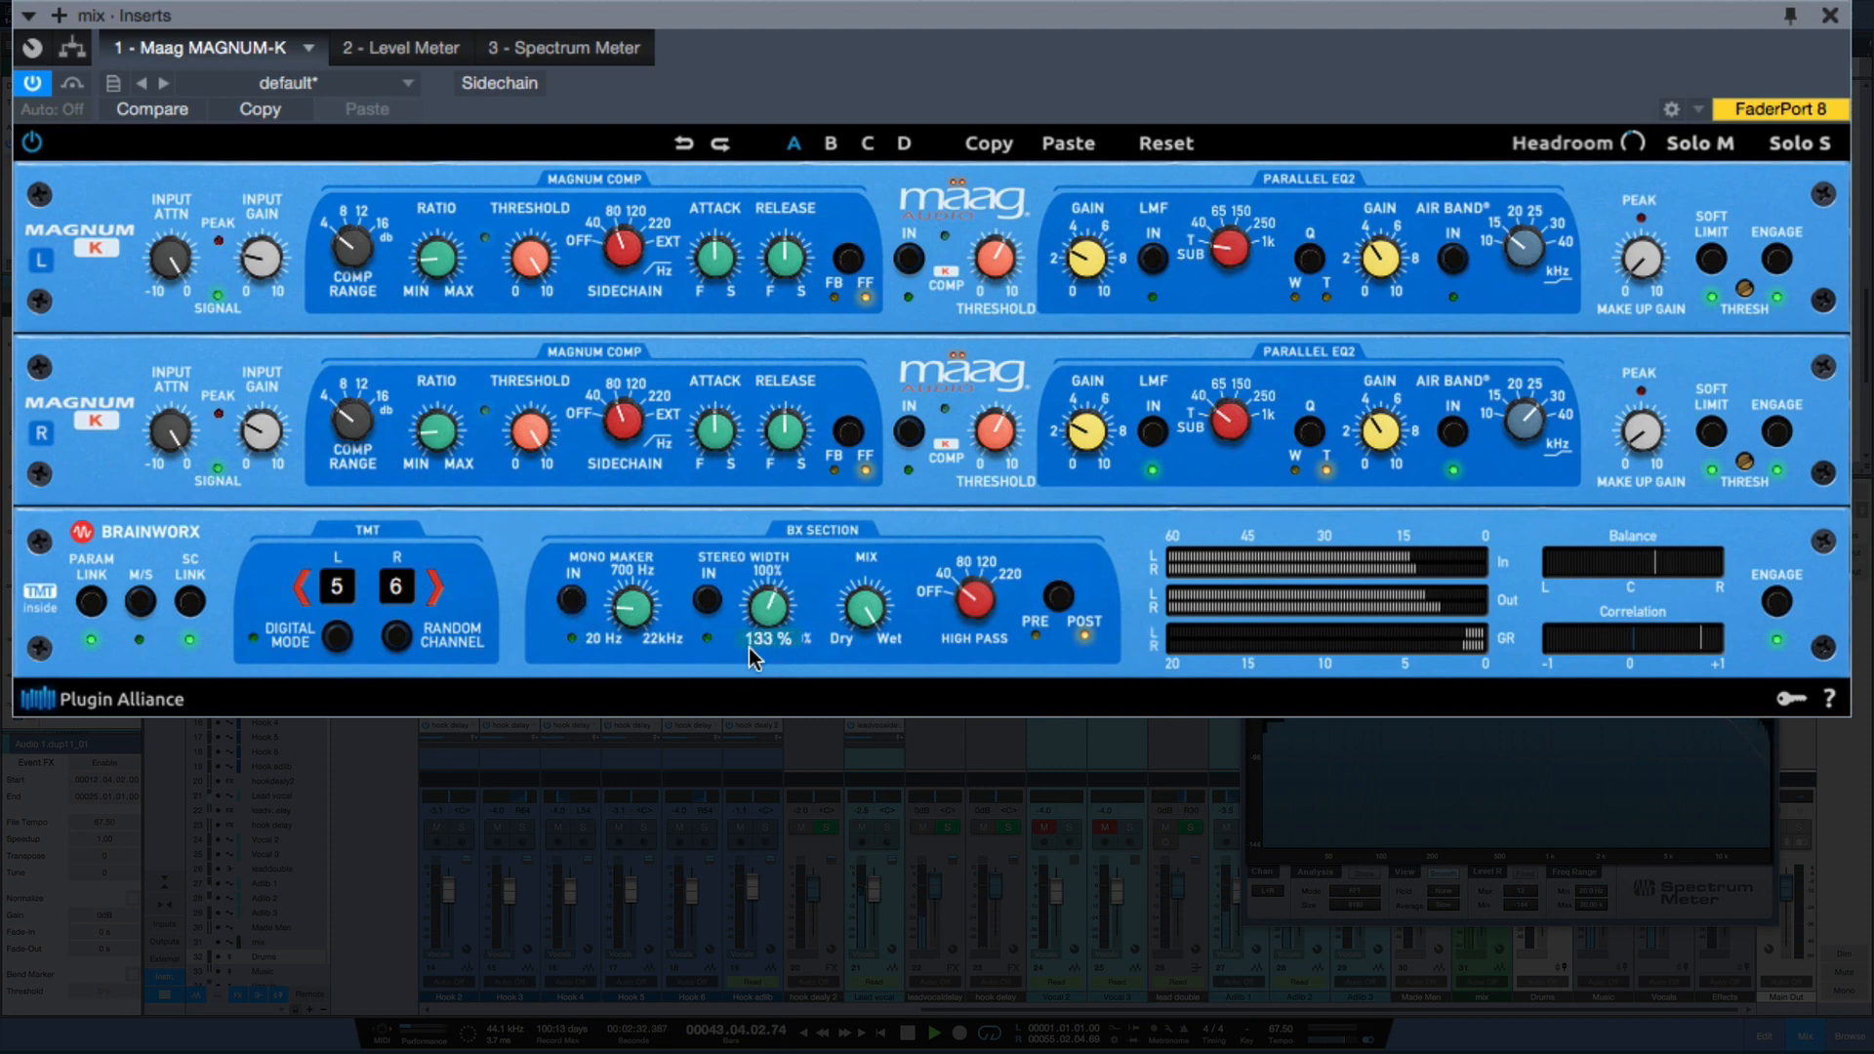
pyautogui.click(709, 601)
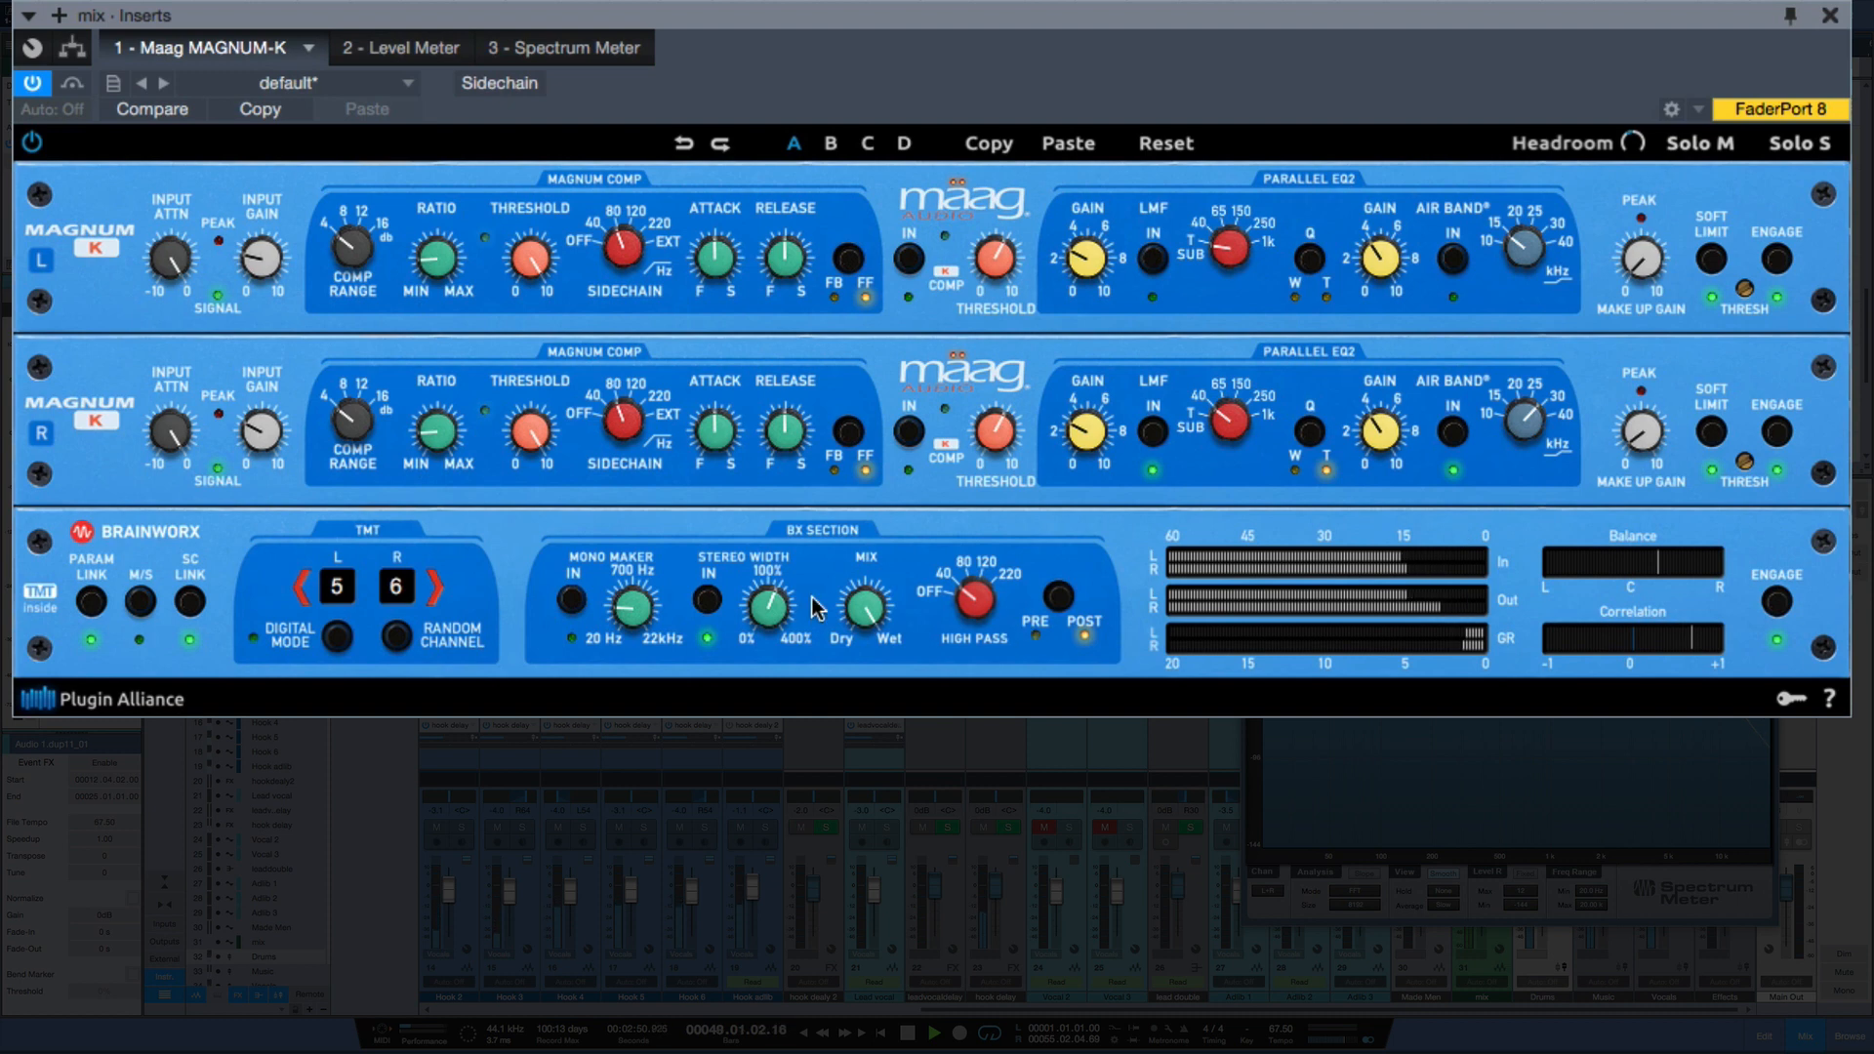
pyautogui.click(705, 601)
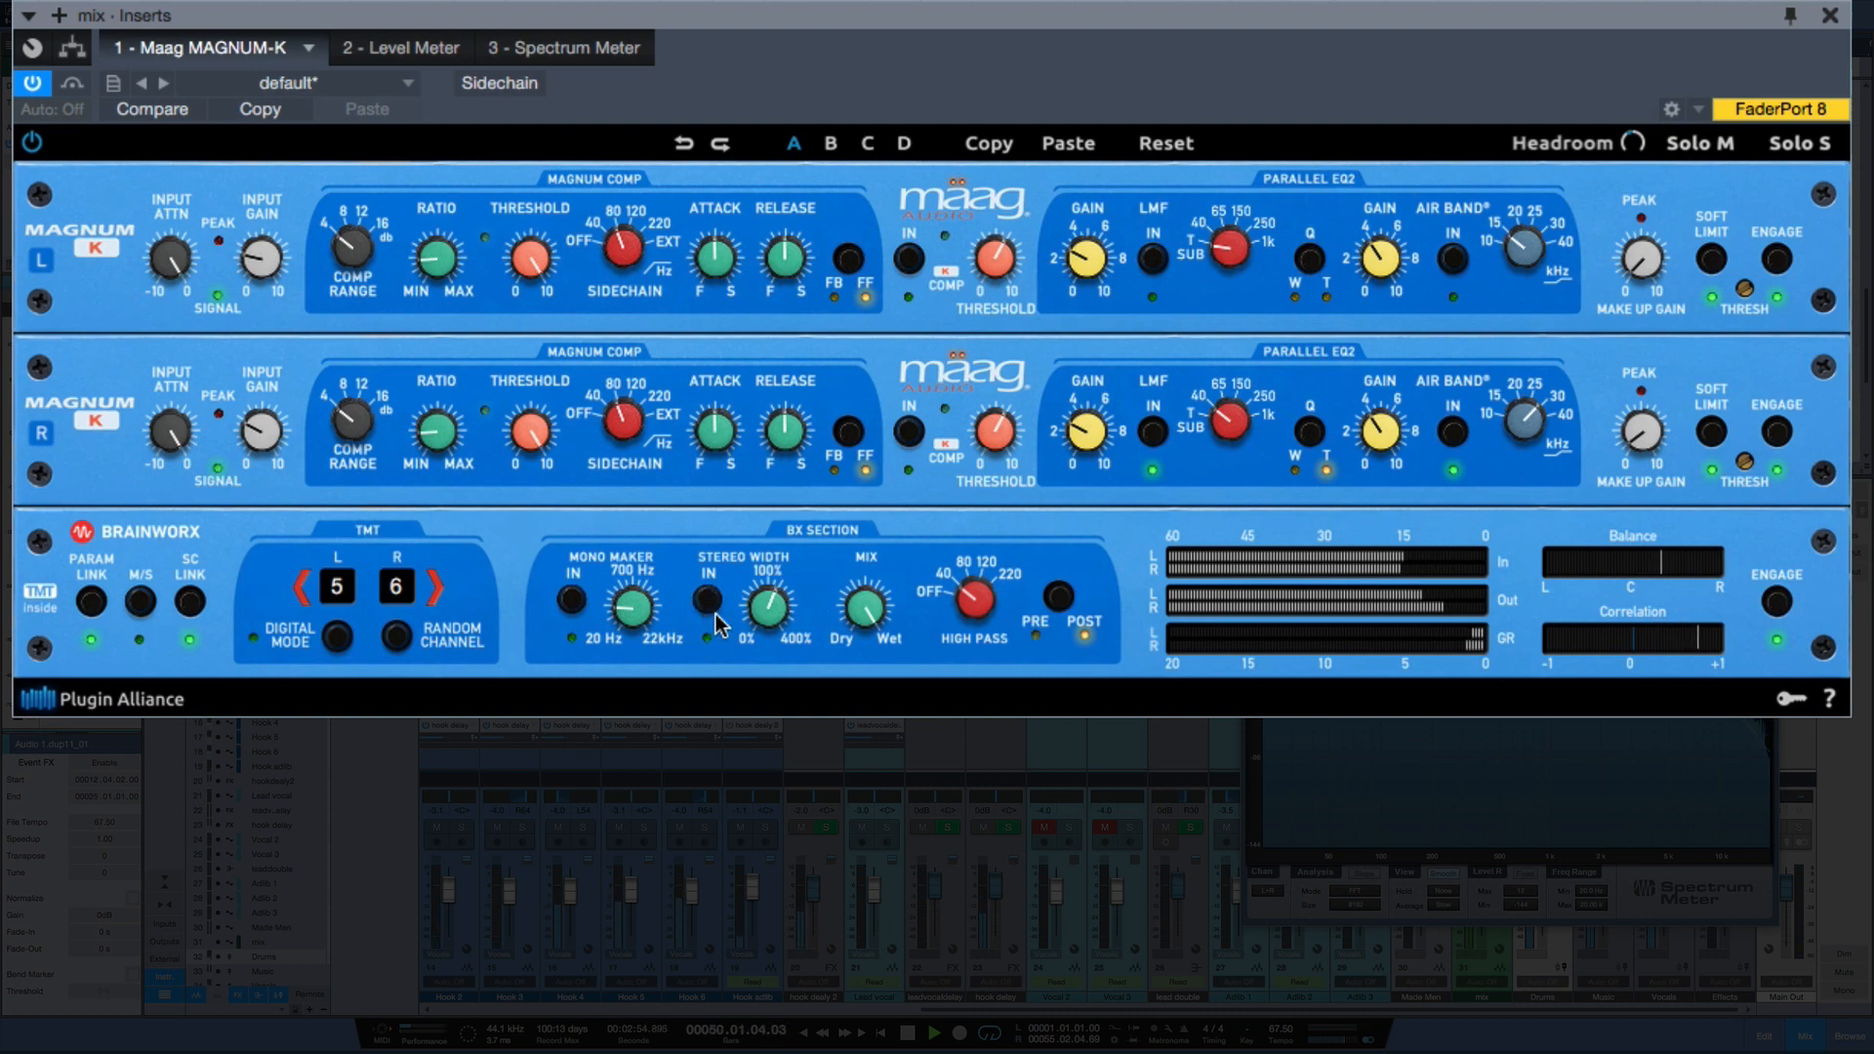